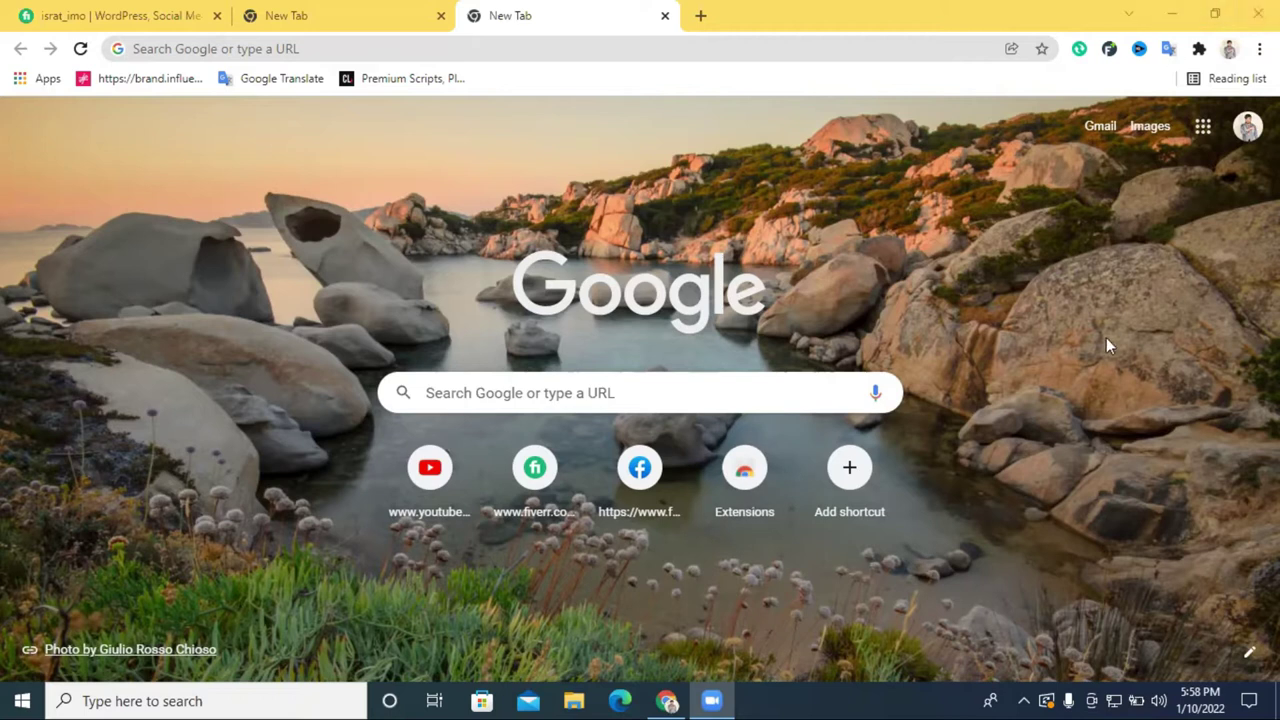
# Check the PC's system type in the properties of This PC, then close the system information.
pyautogui.click(1170, 14)
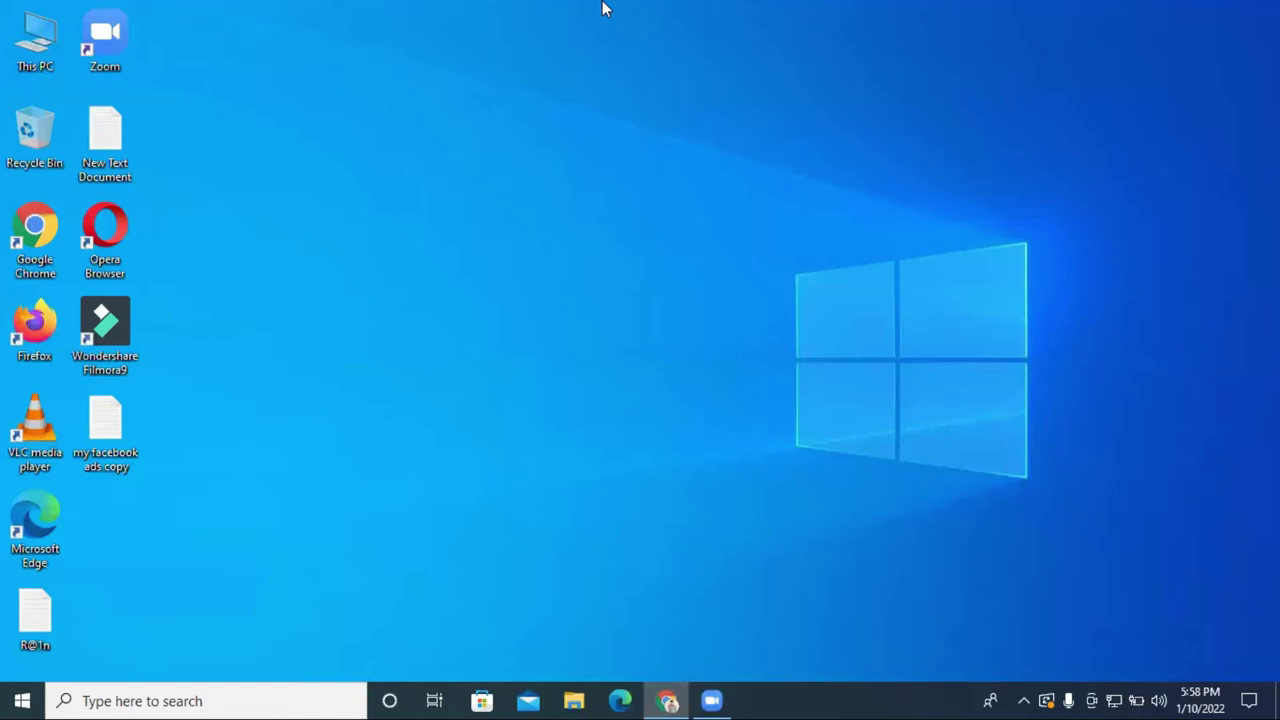
pyautogui.rightClick(37, 41)
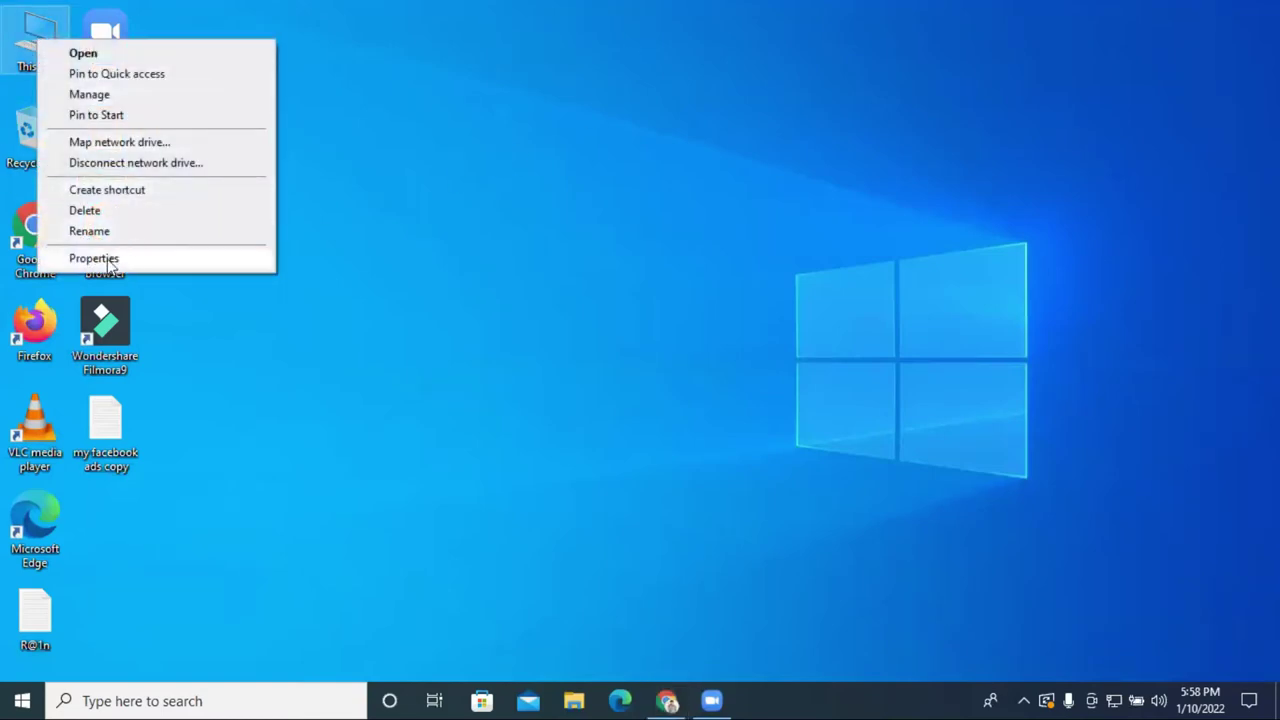
pyautogui.rightClick(27, 22)
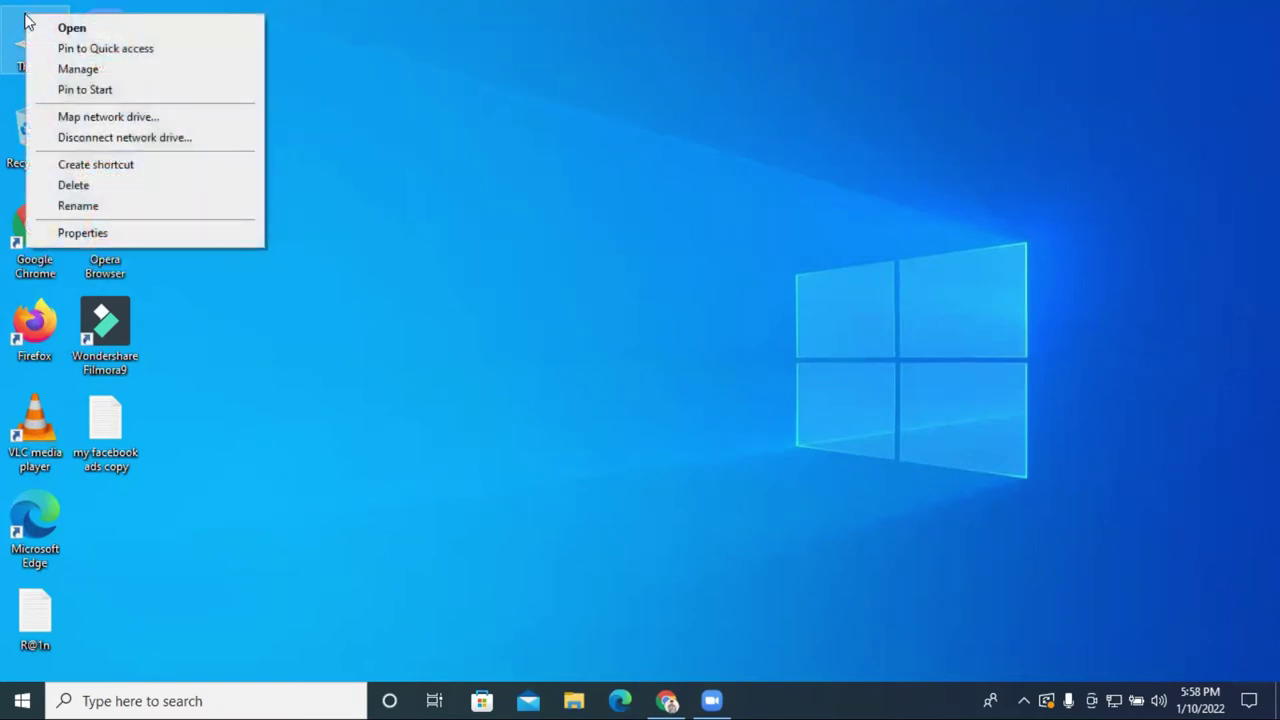
pyautogui.click(120, 236)
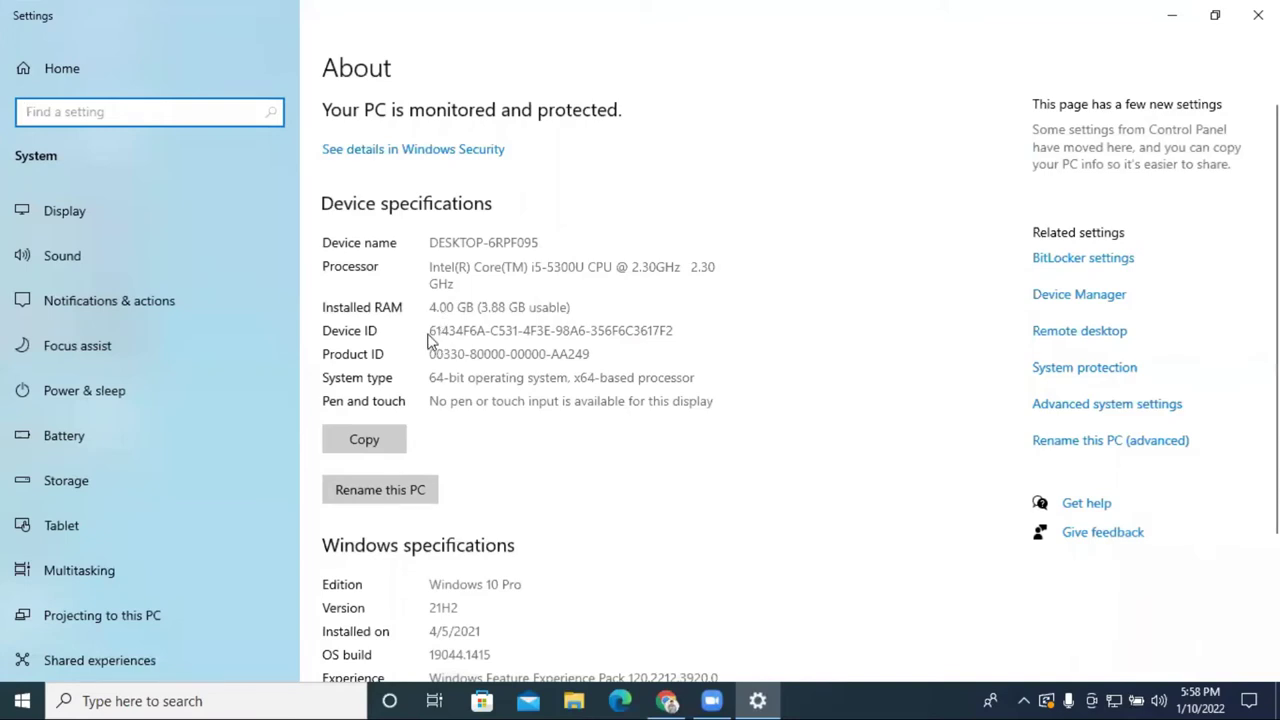
pyautogui.moveTo(429, 377); pyautogui.dragTo(446, 379)
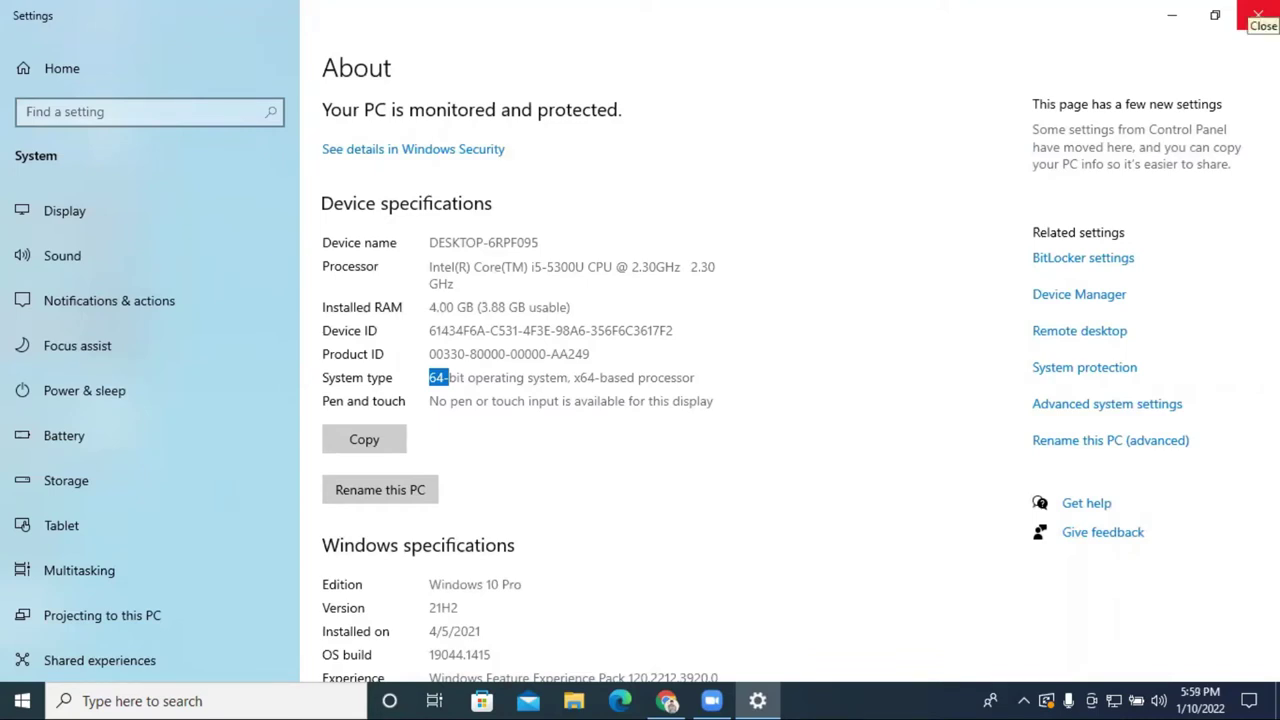
pyautogui.click(1257, 14)
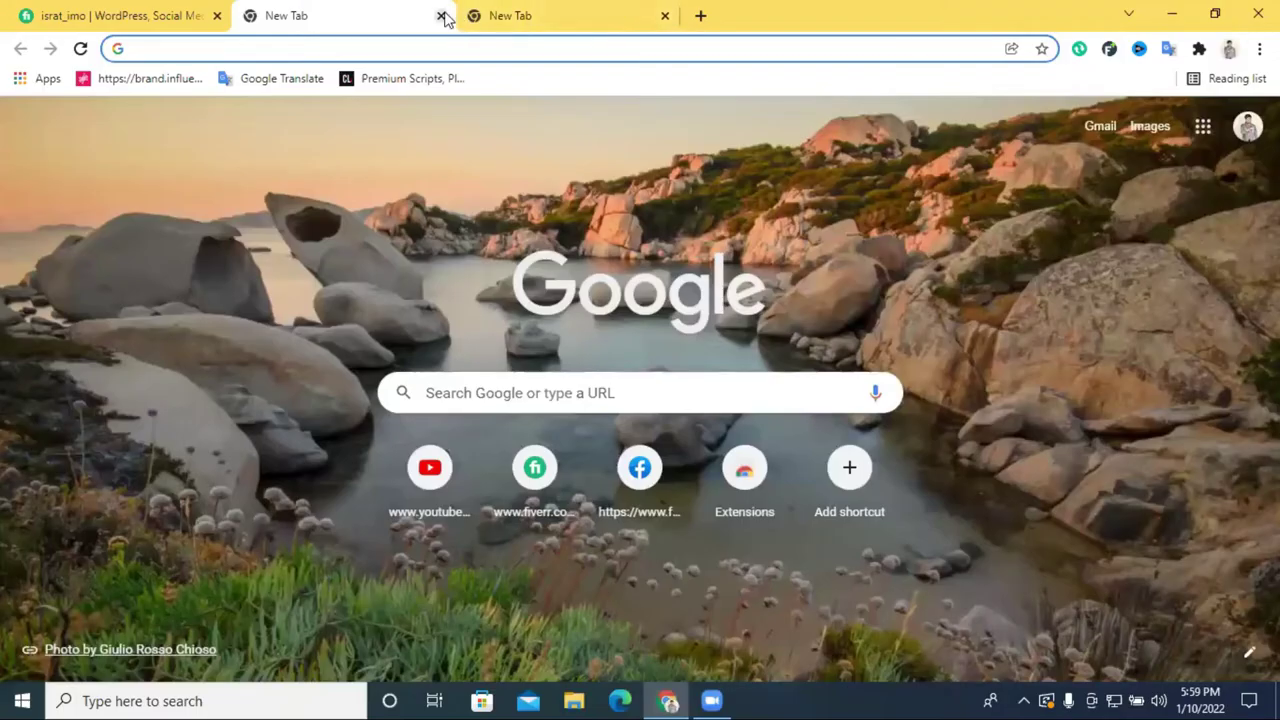
# Close the spare blank browser tab and search Google for "android studio download".
pyautogui.click(443, 16)
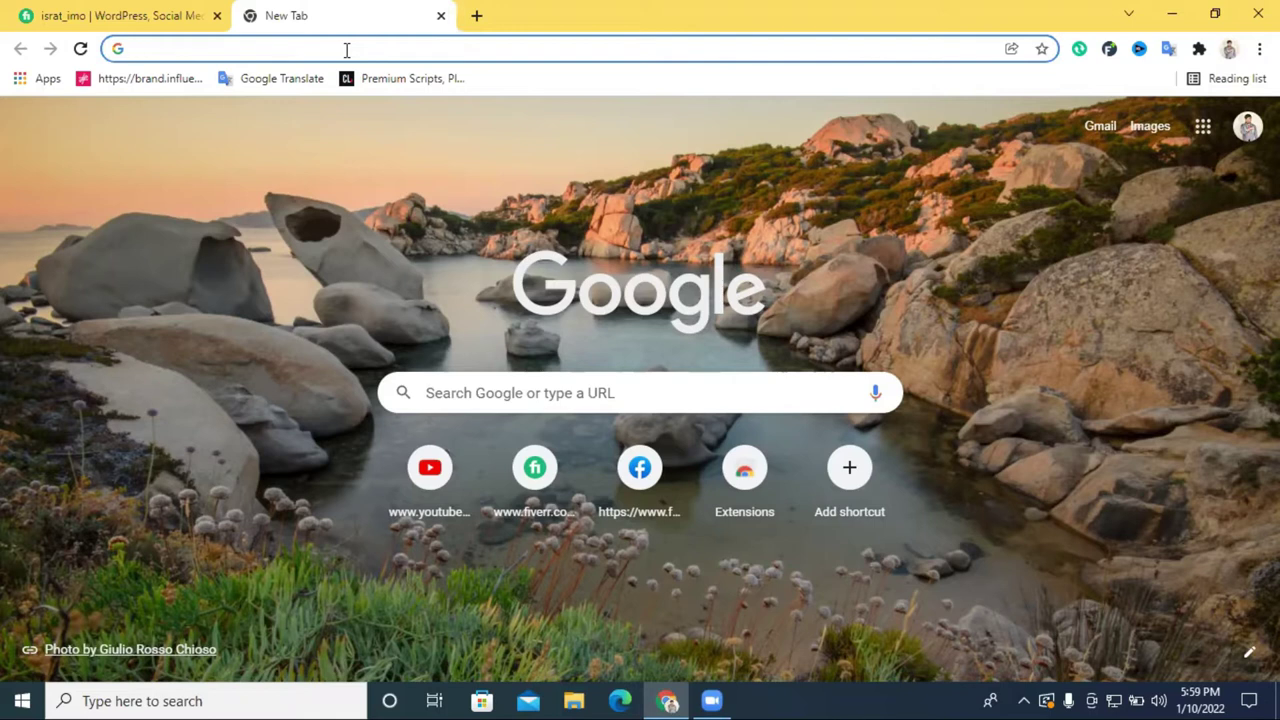
pyautogui.click(346, 50)
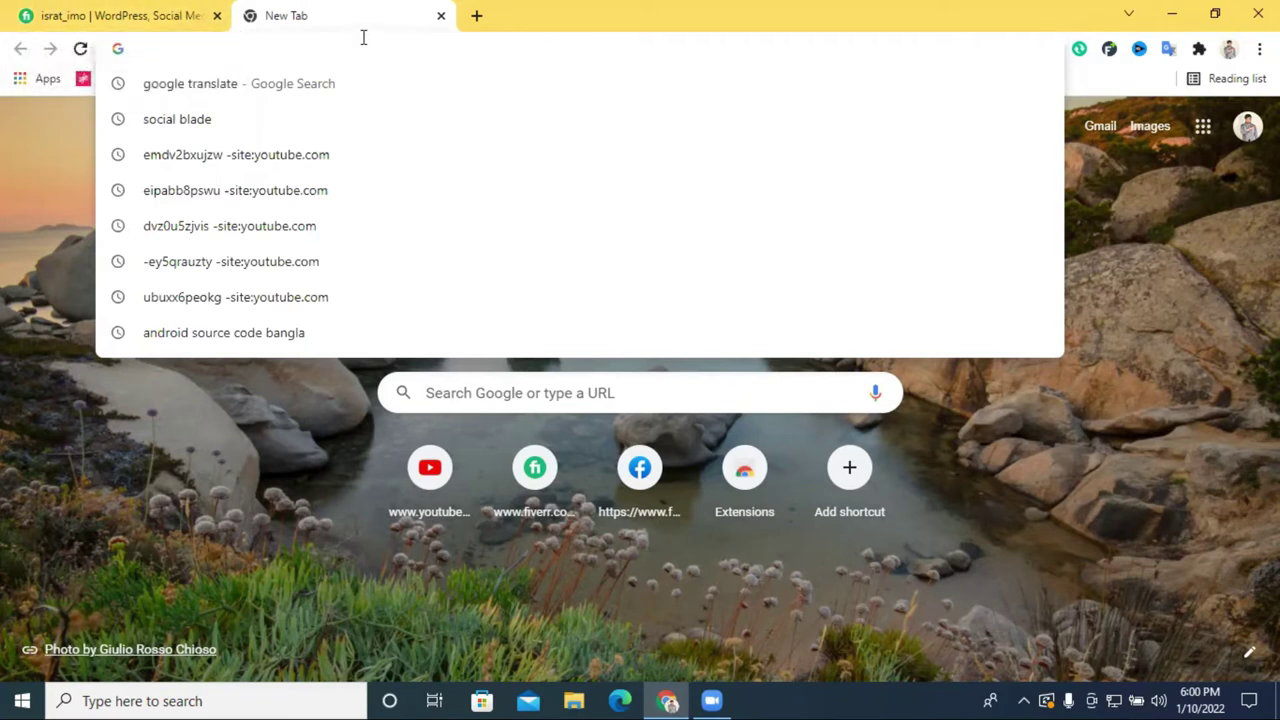
pyautogui.write('and')
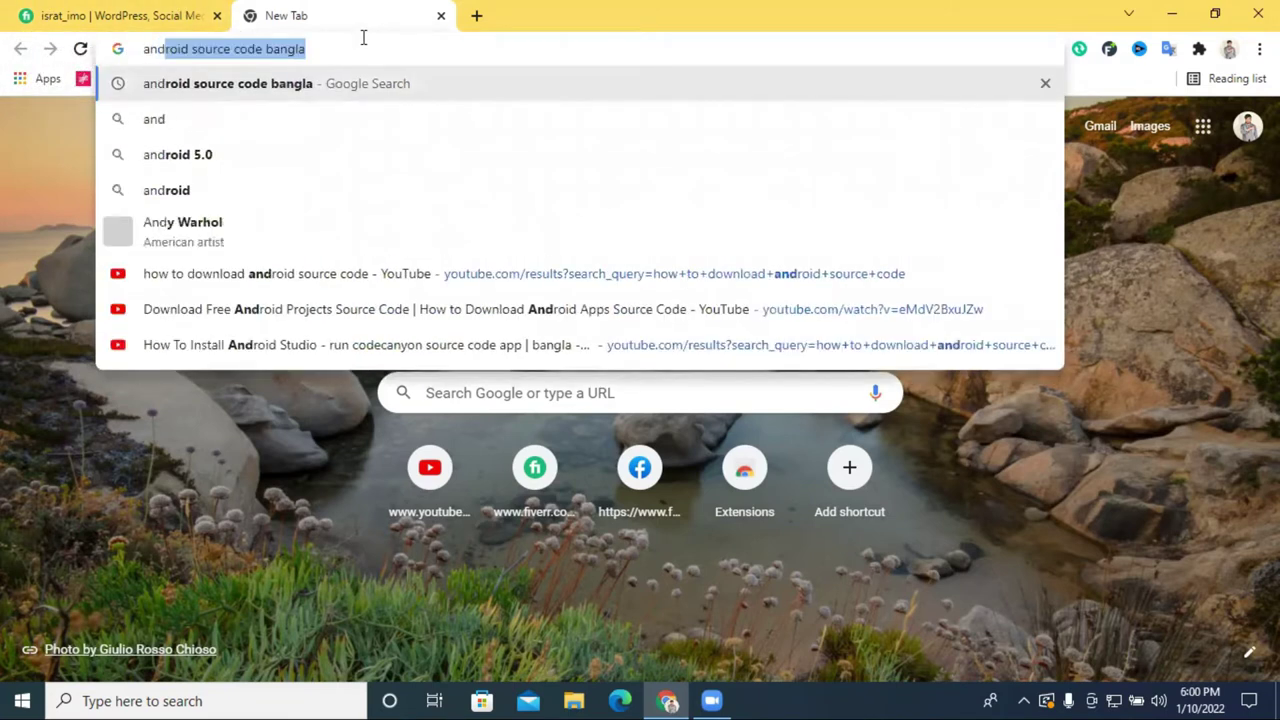
pyautogui.write('ro')
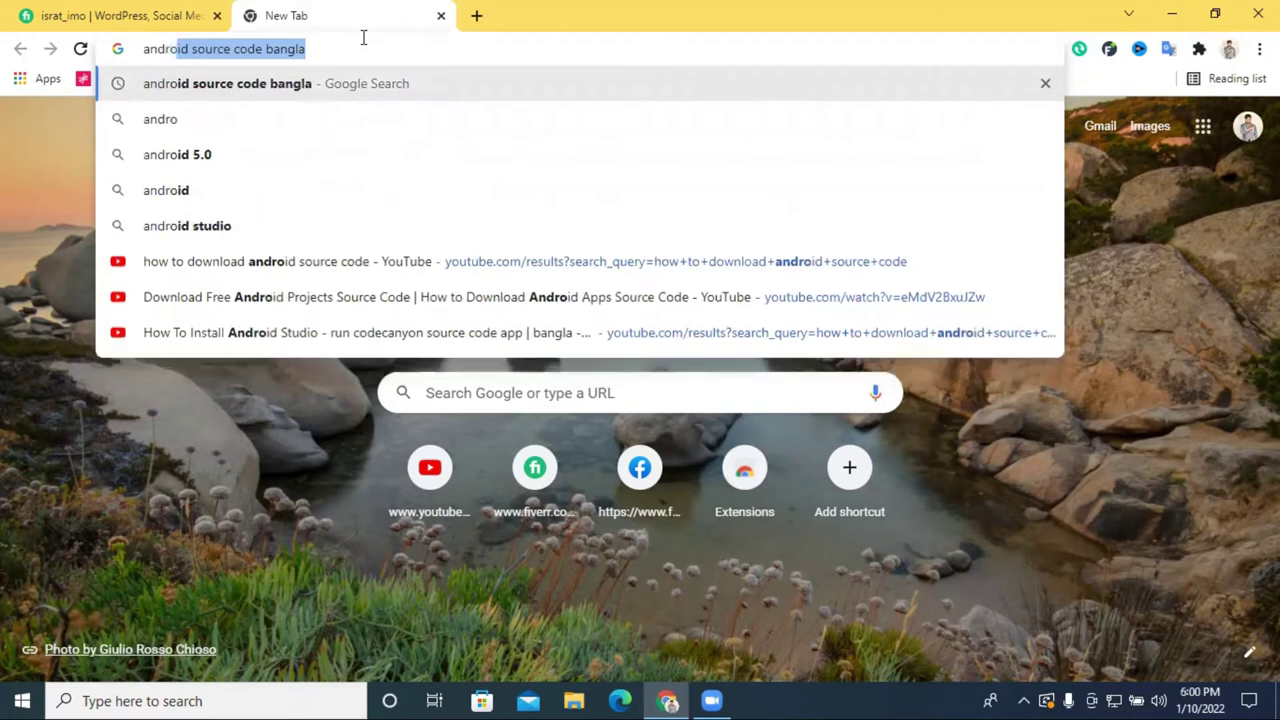
pyautogui.write('id ')
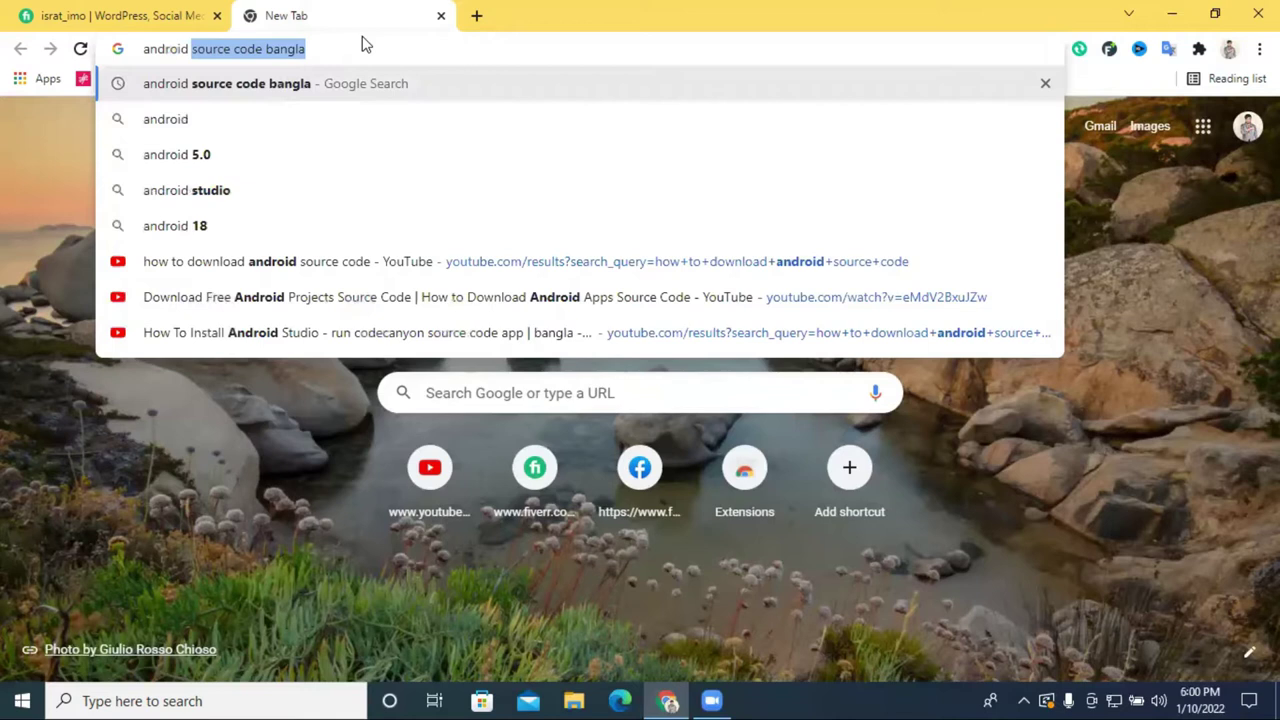
pyautogui.write('stu')
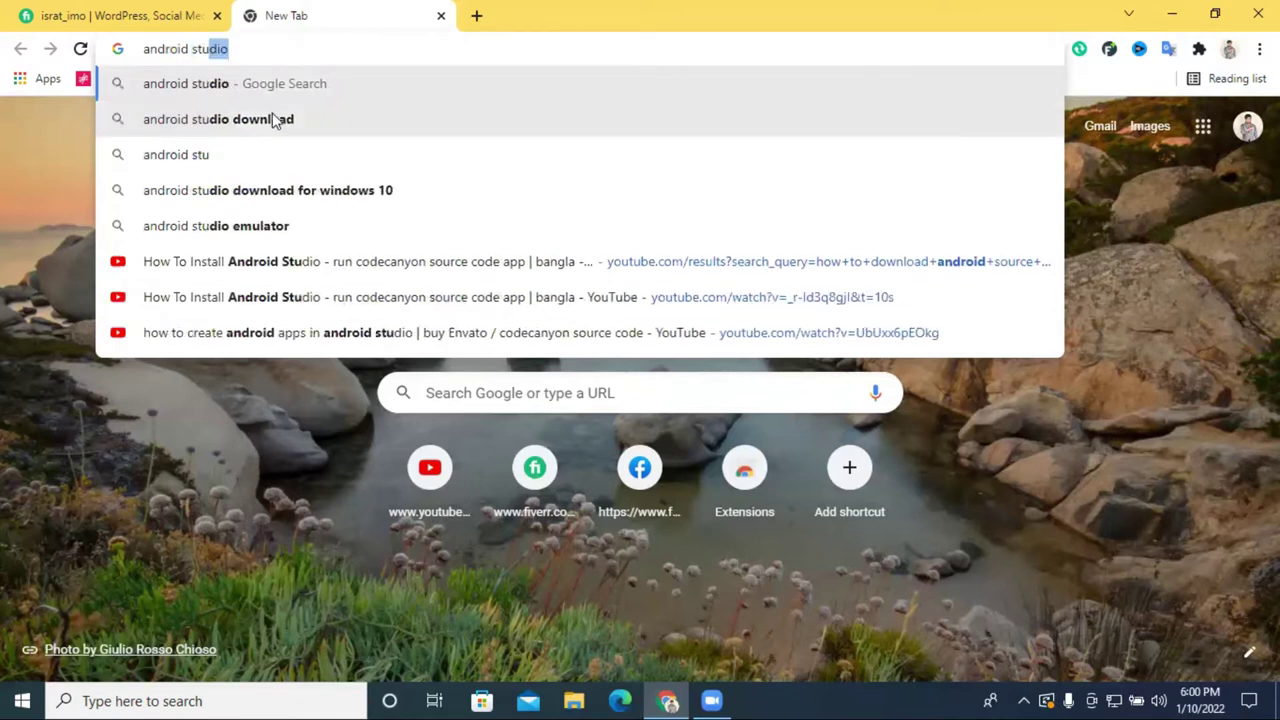
pyautogui.click(240, 119)
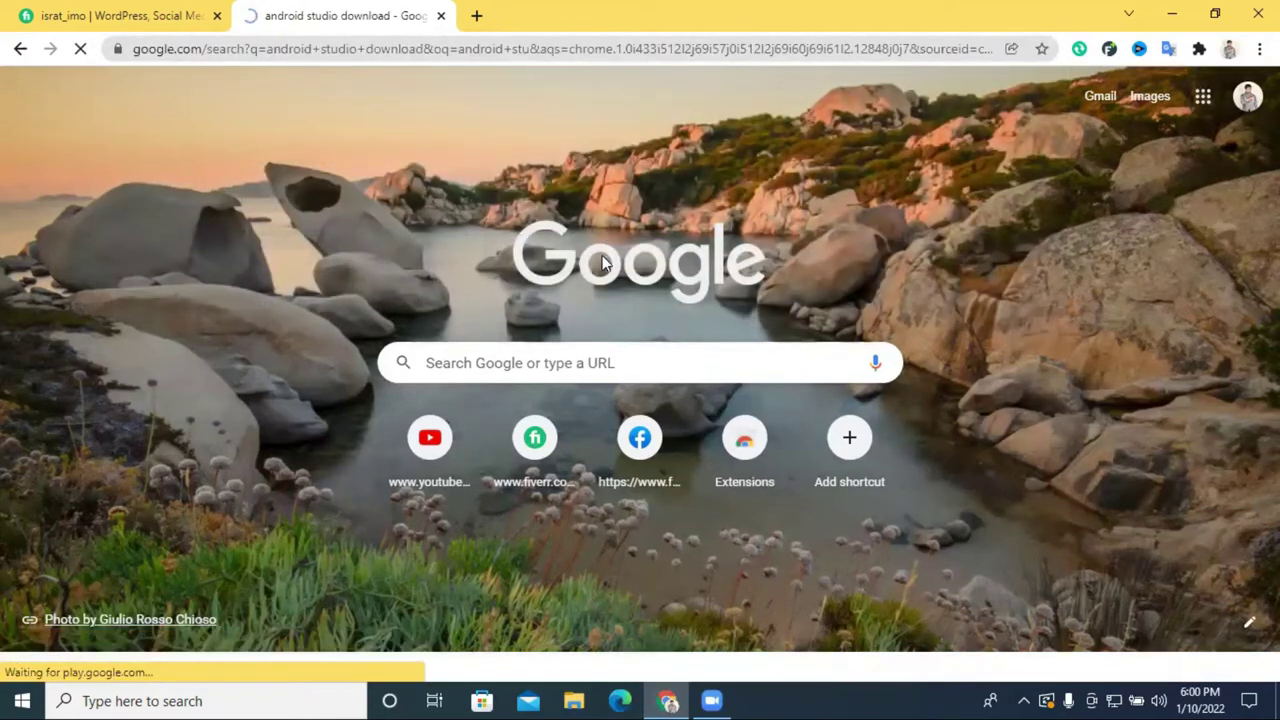
# Look over the search results and open the official "Download Android Studio and SDK tools" page on developer.android.com.
pyautogui.scroll(-1, 286, 263)
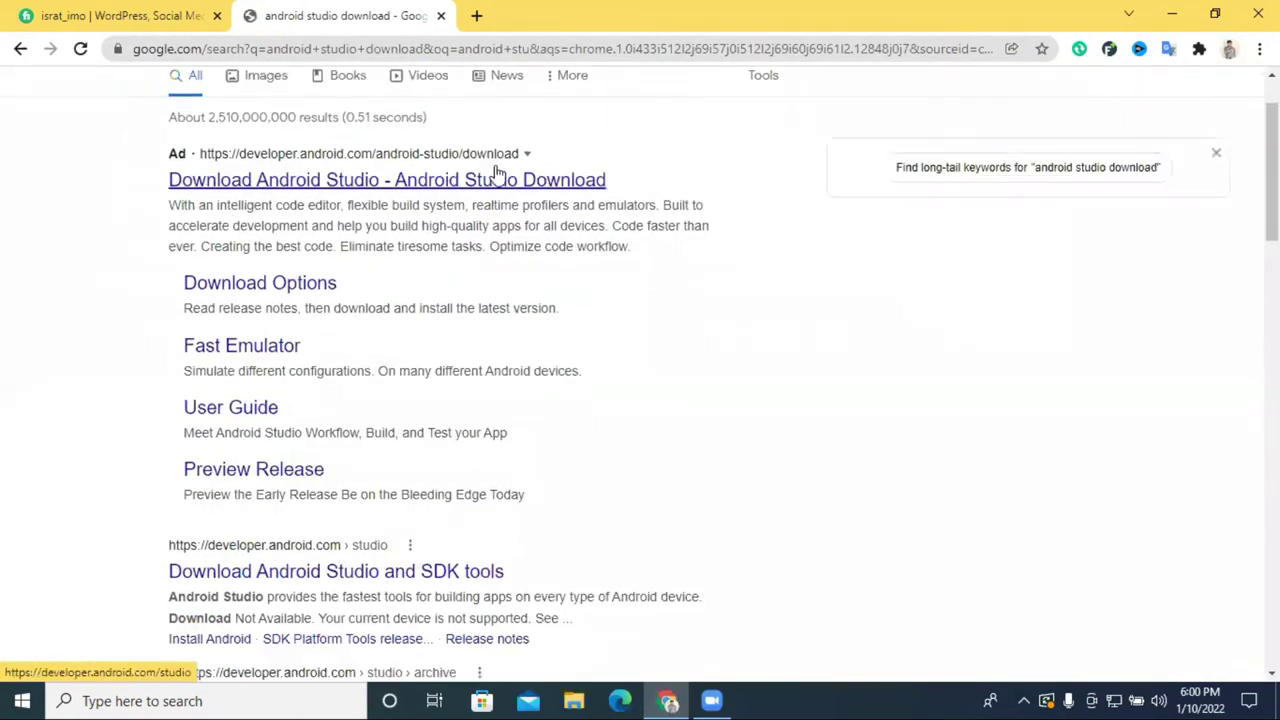
pyautogui.scroll(-2, 443, 183)
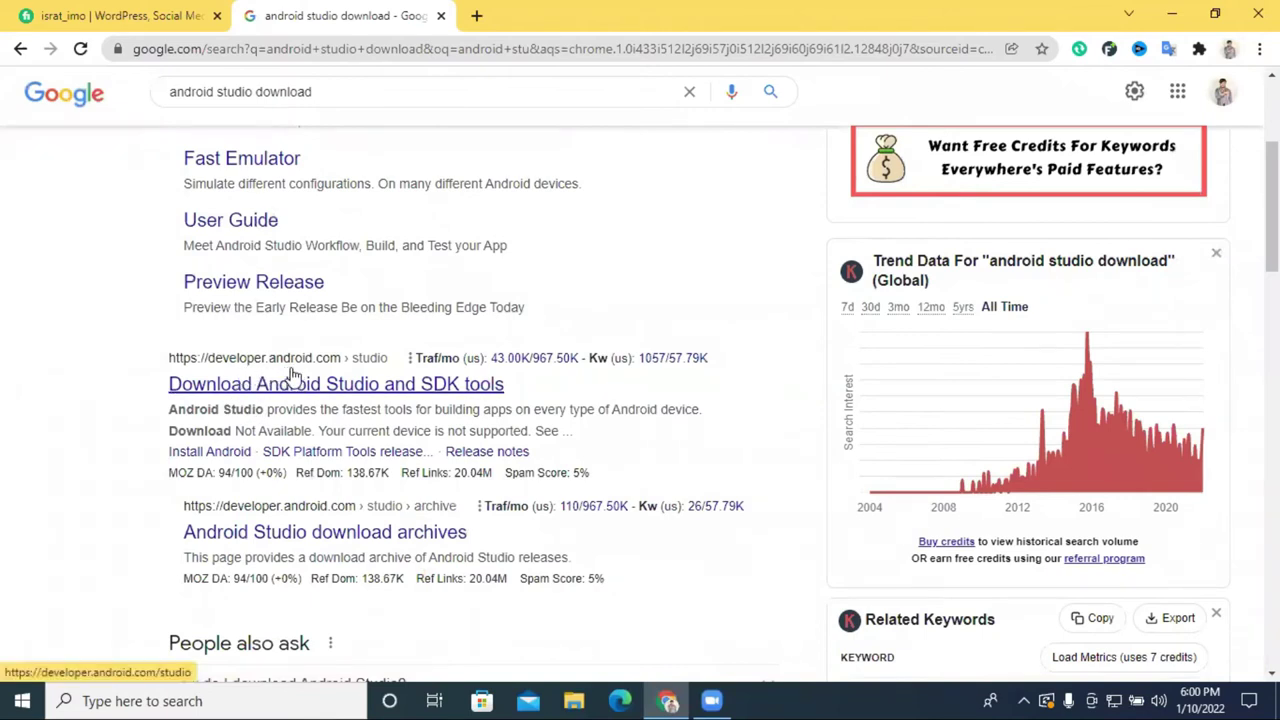
pyautogui.scroll(-2, 354, 369)
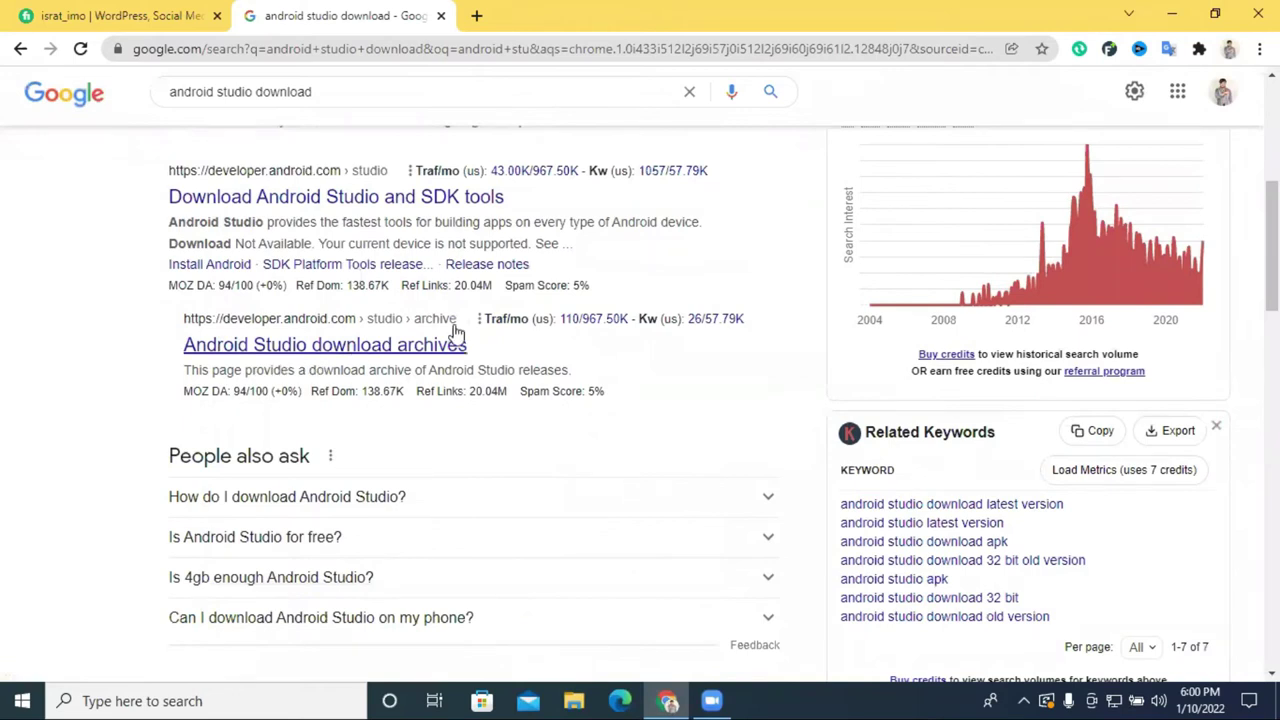
pyautogui.scroll(2, 410, 355)
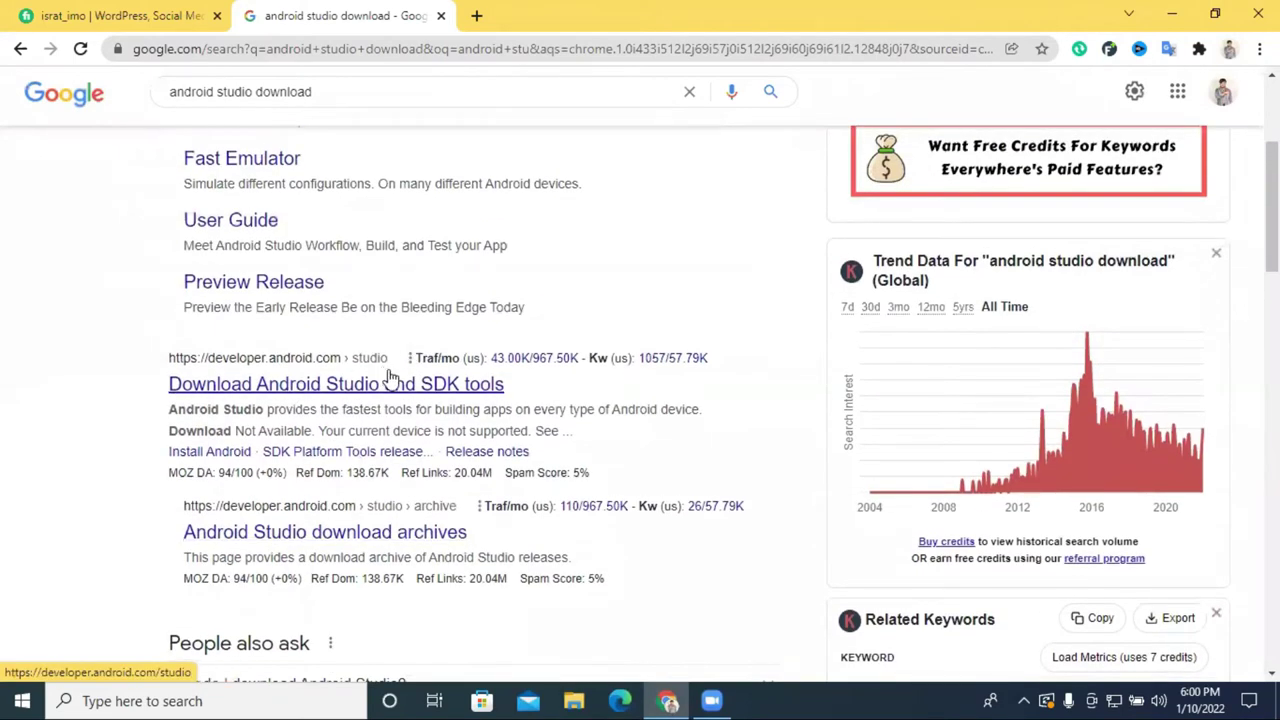
pyautogui.scroll(3, 380, 330)
pyautogui.scroll(-3, 290, 395)
pyautogui.click(251, 392)
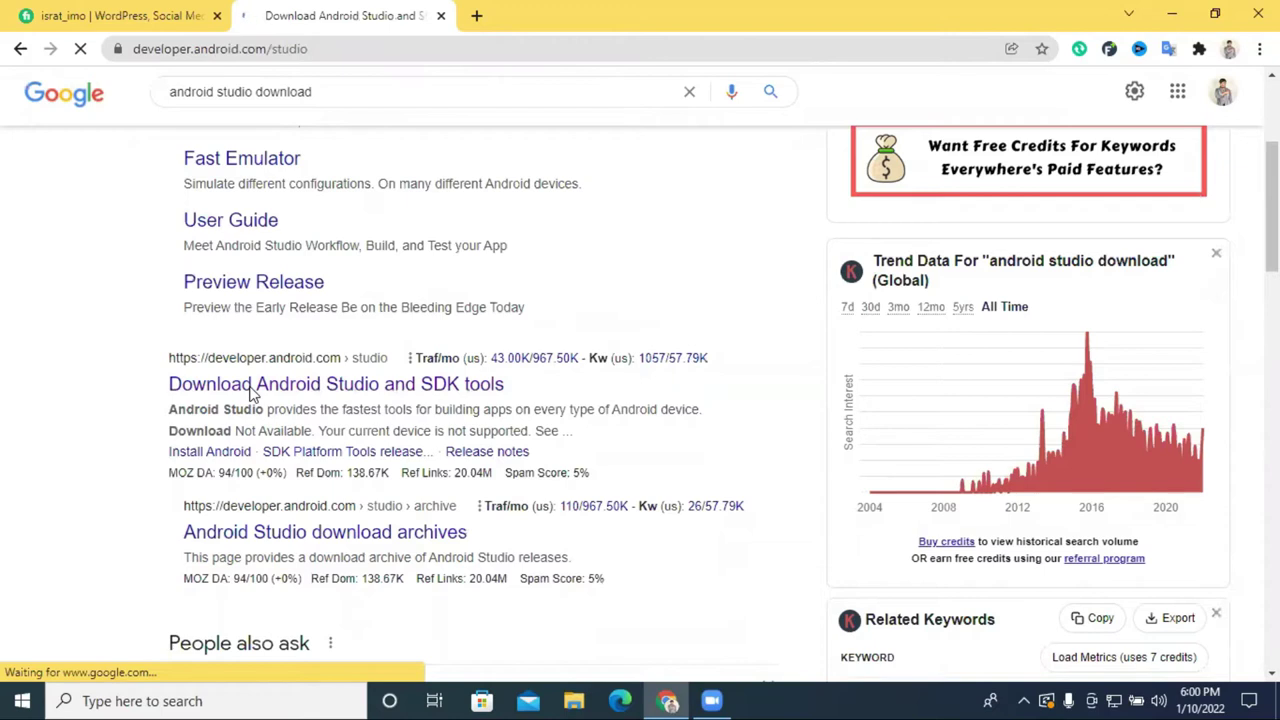
# Examine the Android Studio page's feature and news sections, returning to its download area.
pyautogui.scroll(-1, 717, 323)
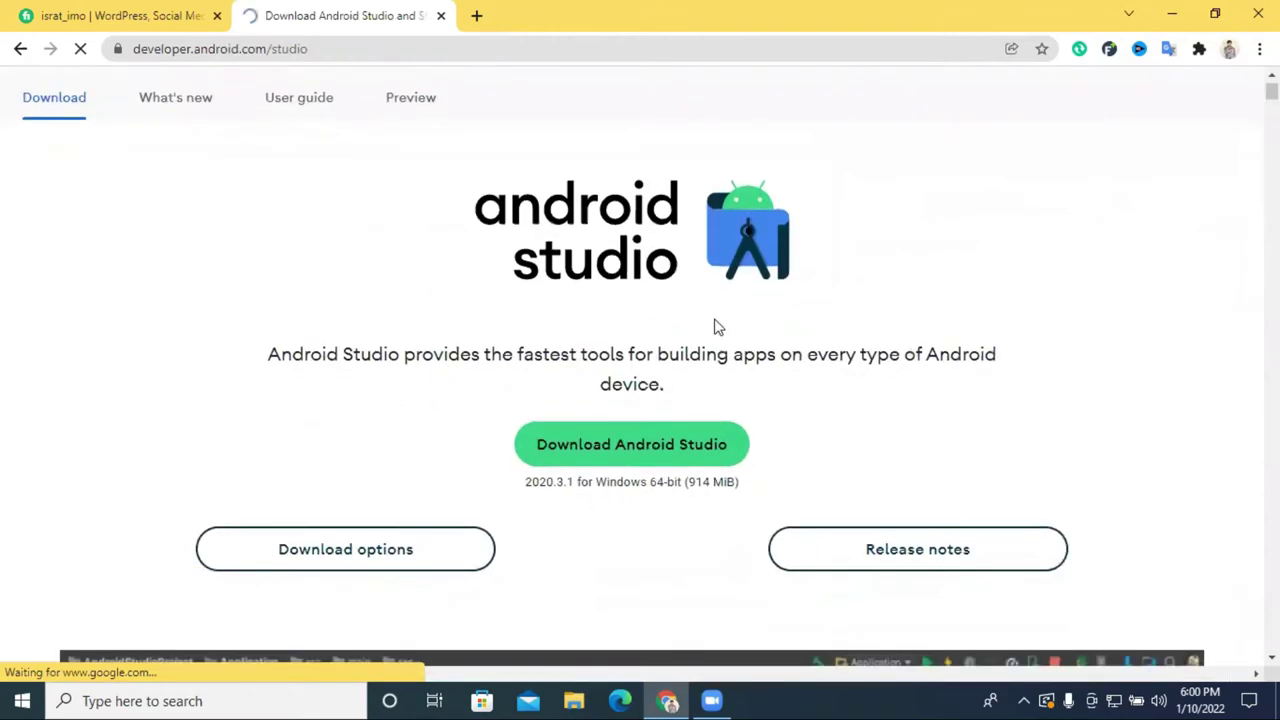
pyautogui.scroll(-10, 545, 328)
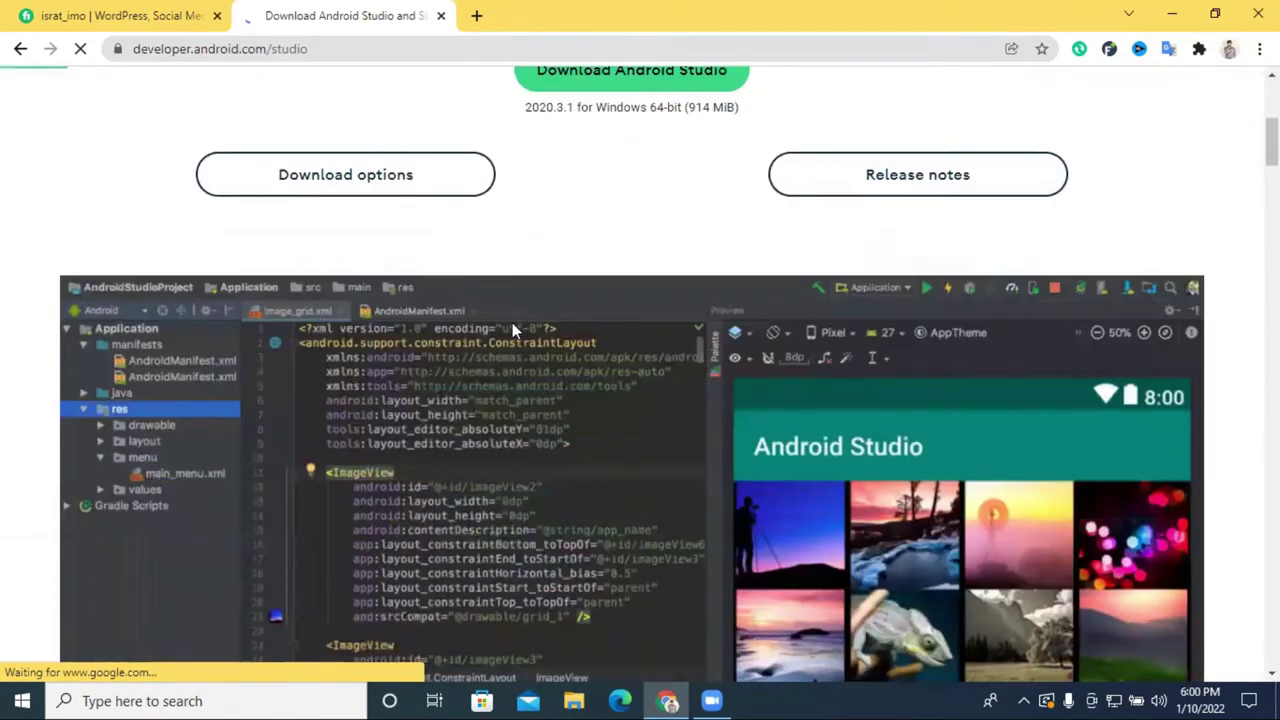
pyautogui.scroll(-5, 560, 306)
pyautogui.scroll(-6, 587, 307)
pyautogui.scroll(-12, 588, 316)
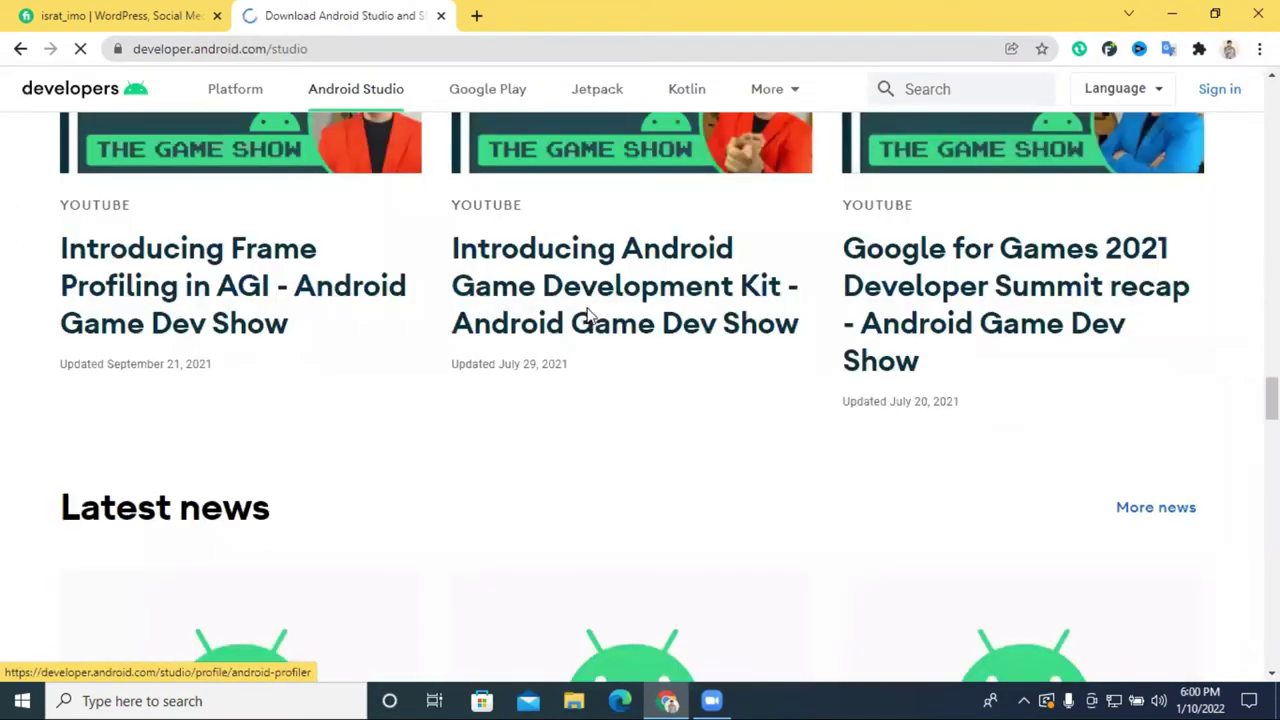
pyautogui.scroll(11, 587, 313)
pyautogui.scroll(10, 587, 313)
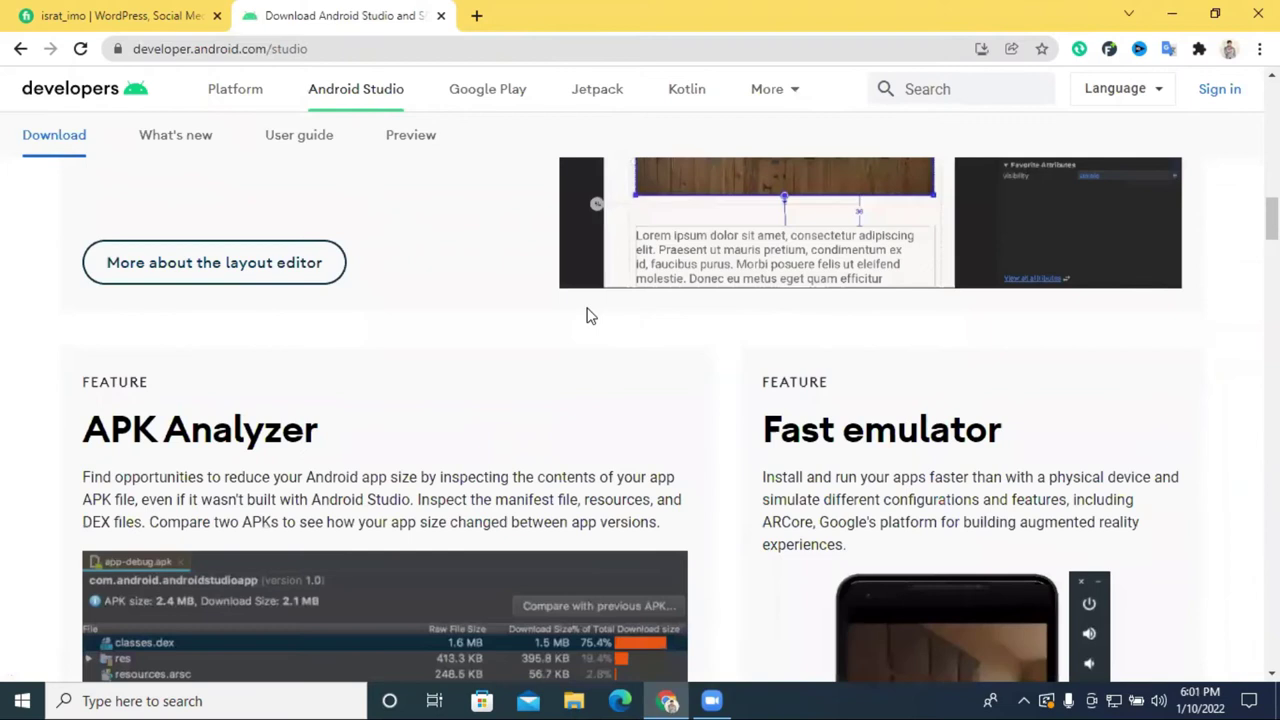
pyautogui.scroll(6, 587, 307)
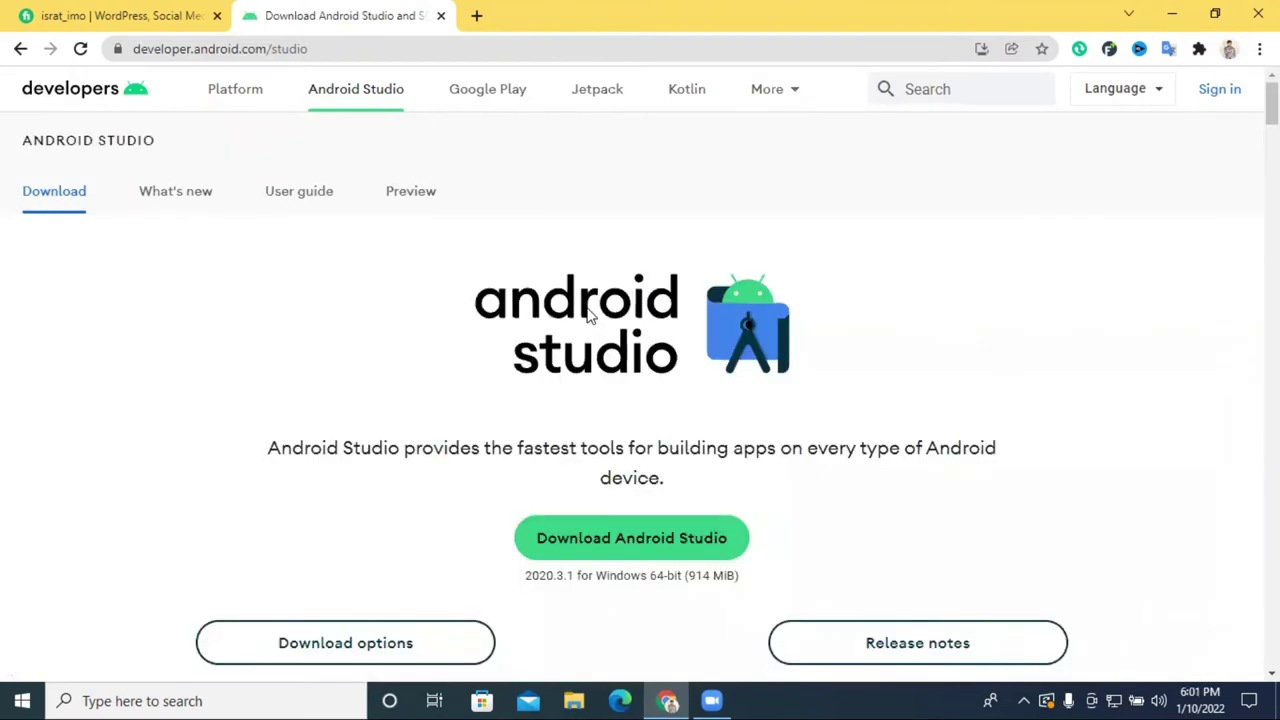
# Check the version, Windows platform and file size given for the Android Studio download.
pyautogui.scroll(-3, 589, 314)
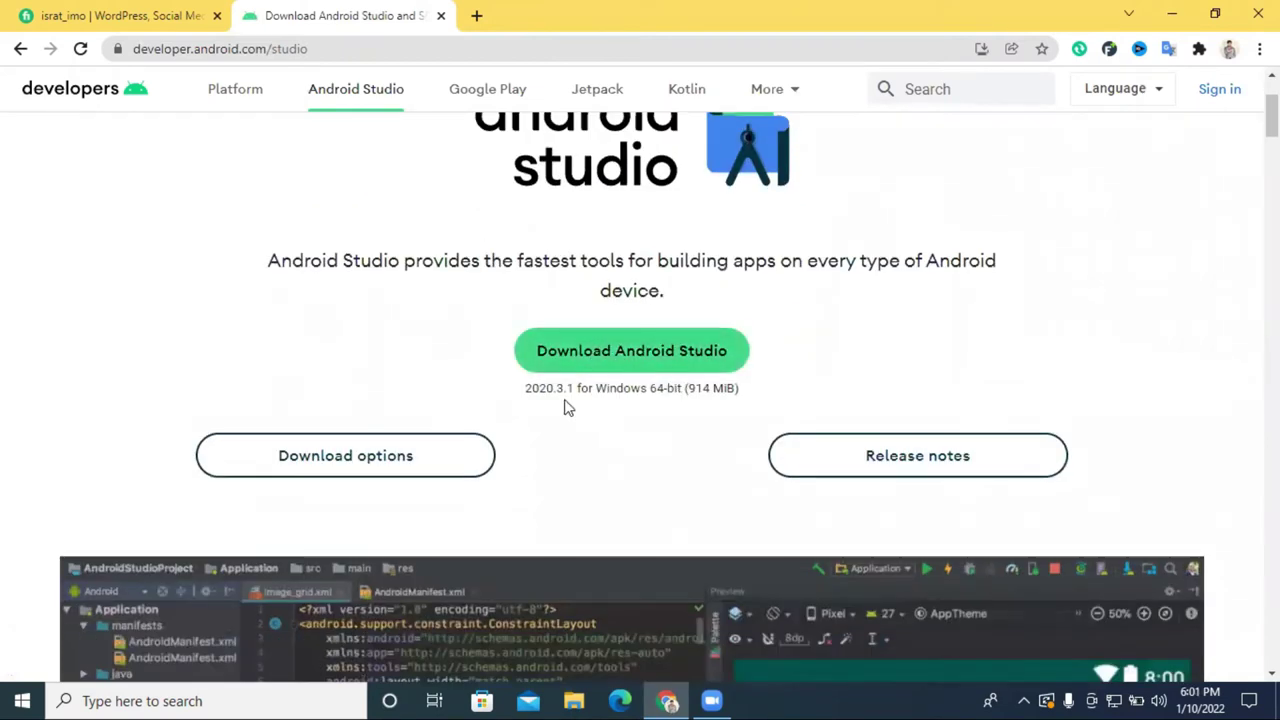
pyautogui.moveTo(538, 388); pyautogui.dragTo(700, 395)
pyautogui.click(700, 395)
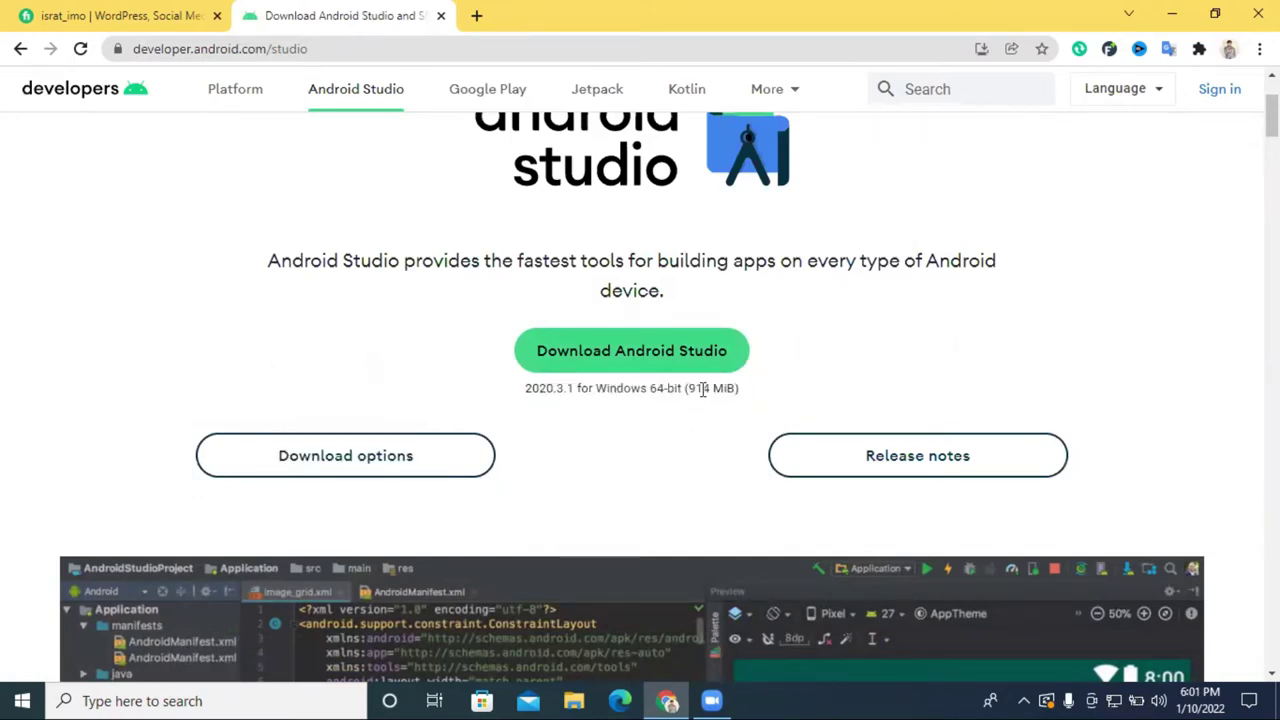
pyautogui.scroll(2, 463, 258)
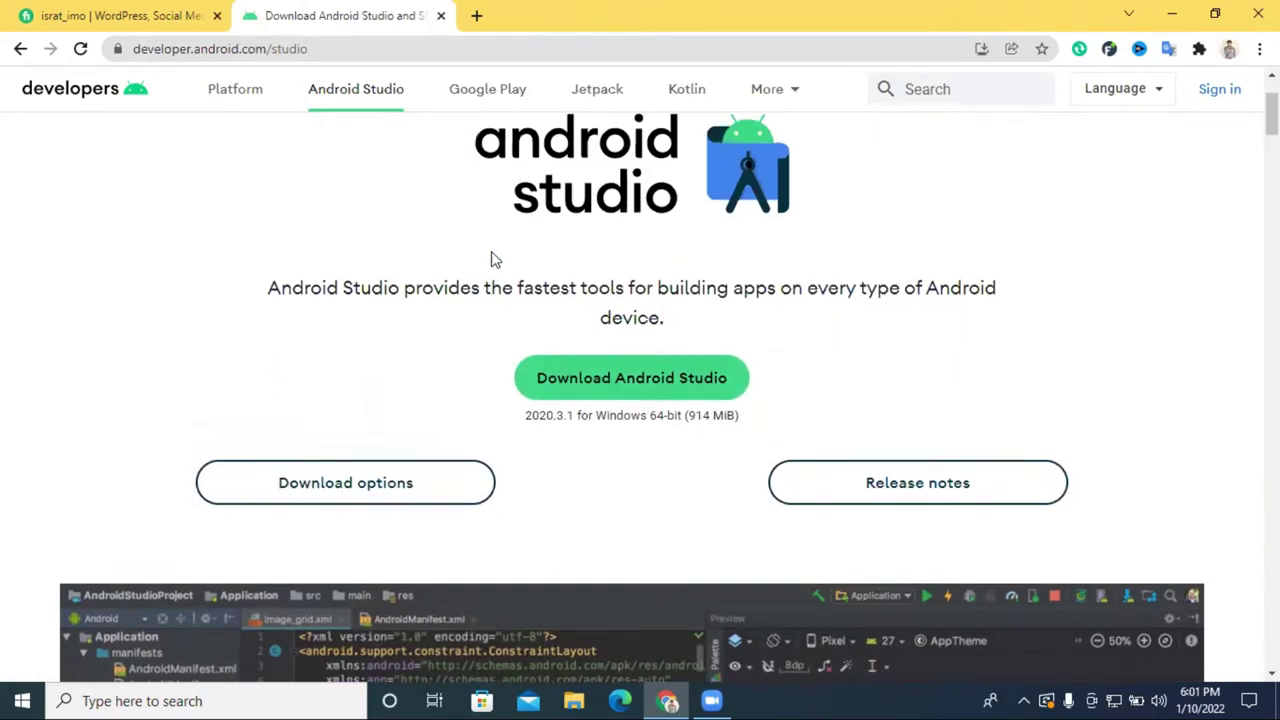
pyautogui.scroll(-2, 584, 311)
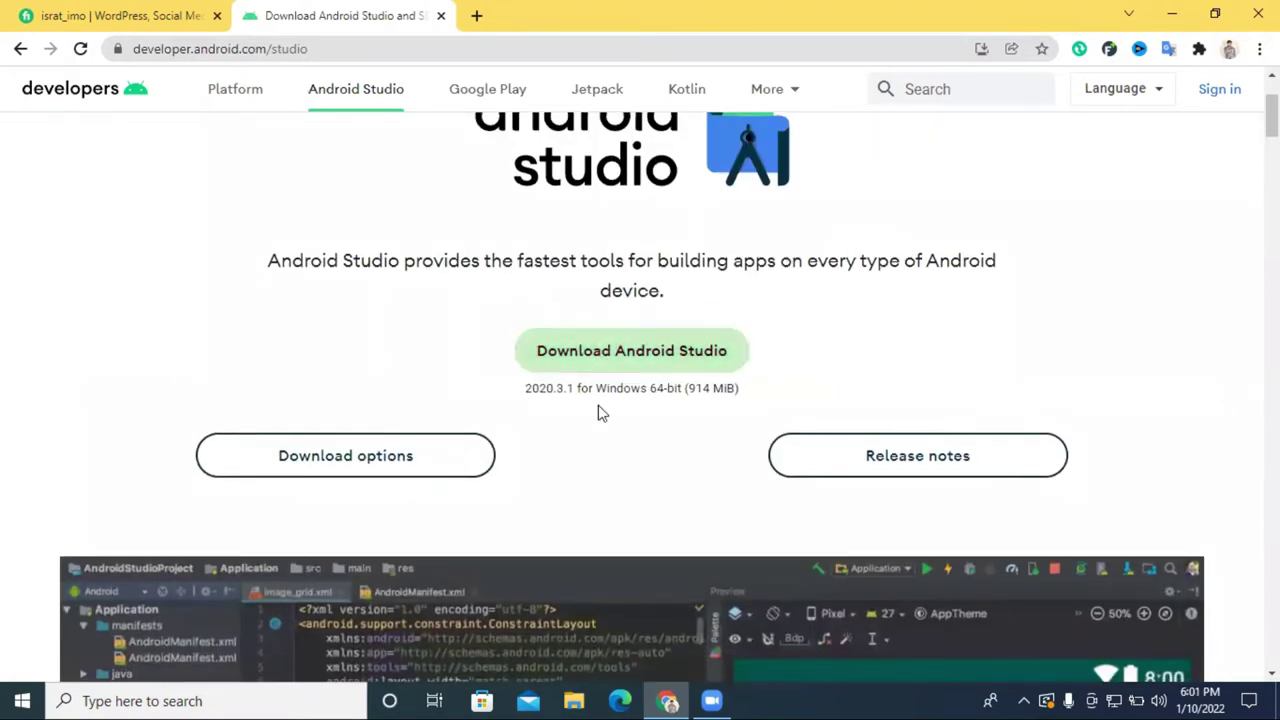
pyautogui.moveTo(588, 392); pyautogui.dragTo(623, 390)
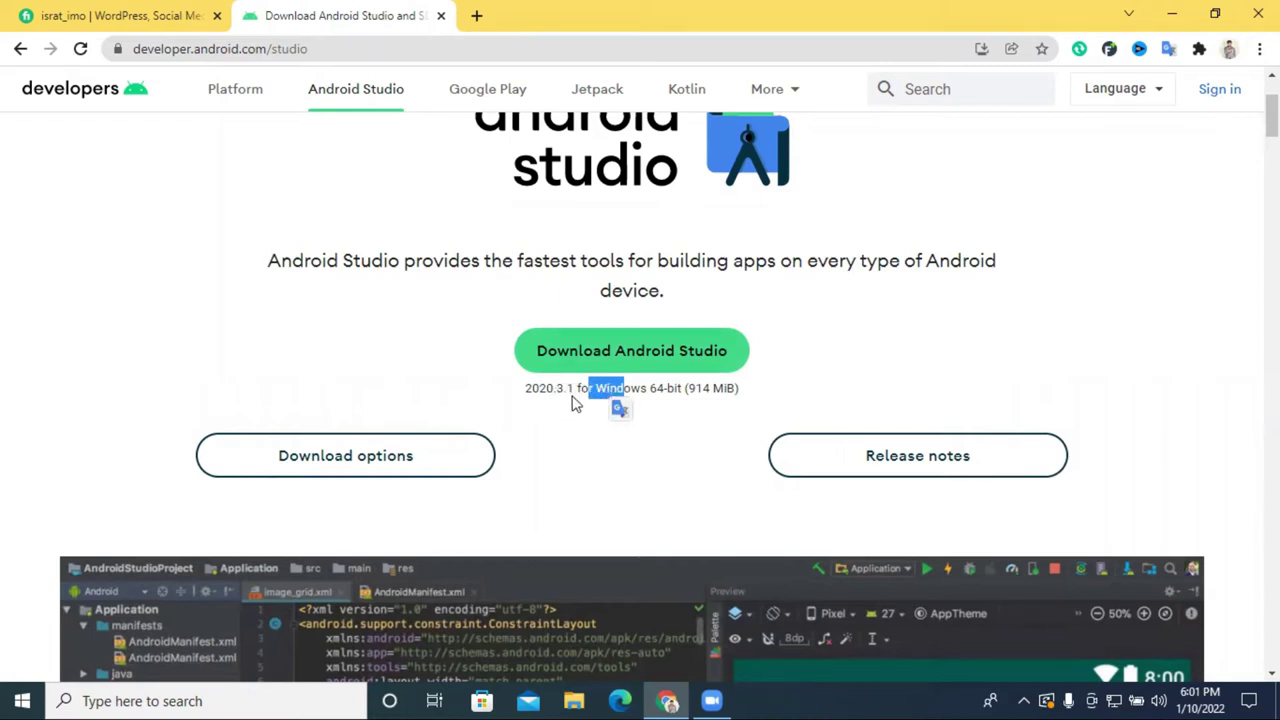
pyautogui.click(560, 392)
pyautogui.moveTo(567, 391); pyautogui.dragTo(680, 388)
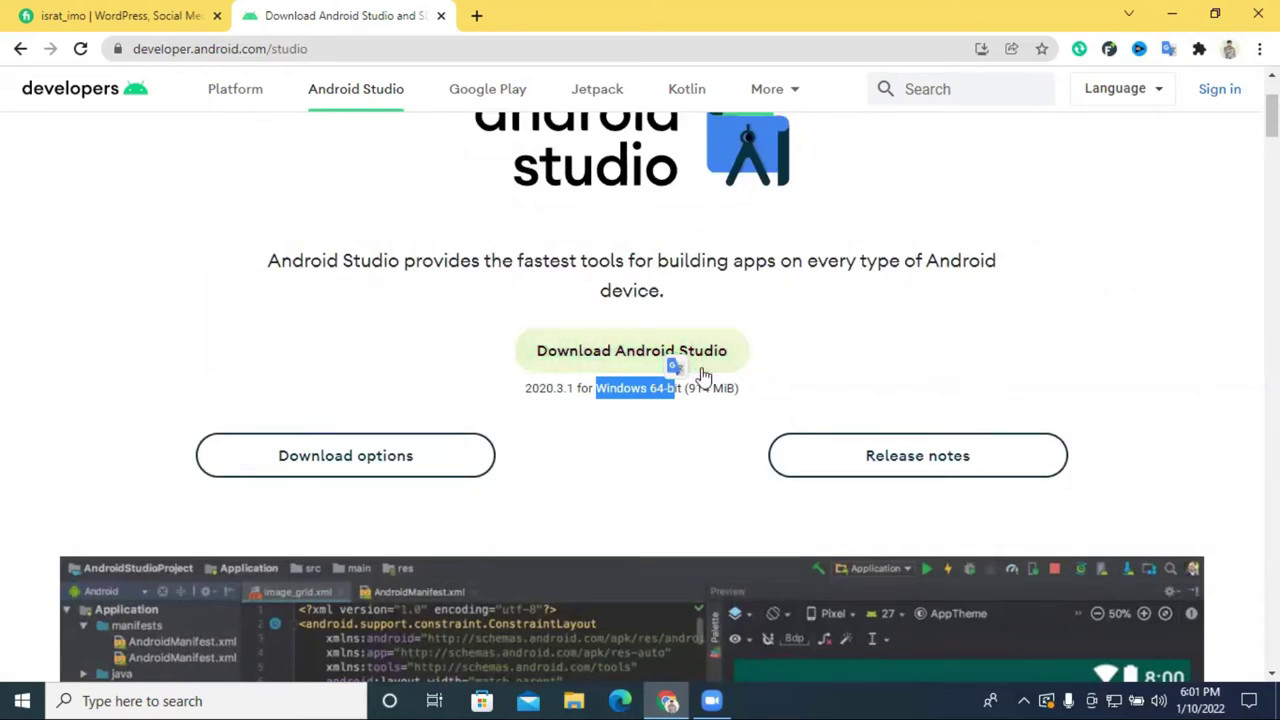
# Open the Android Studio download terms, read through them, accept the agreement and download Android Studio 2020.3.1 for Windows.
pyautogui.click(593, 350)
pyautogui.scroll(-3, 760, 320)
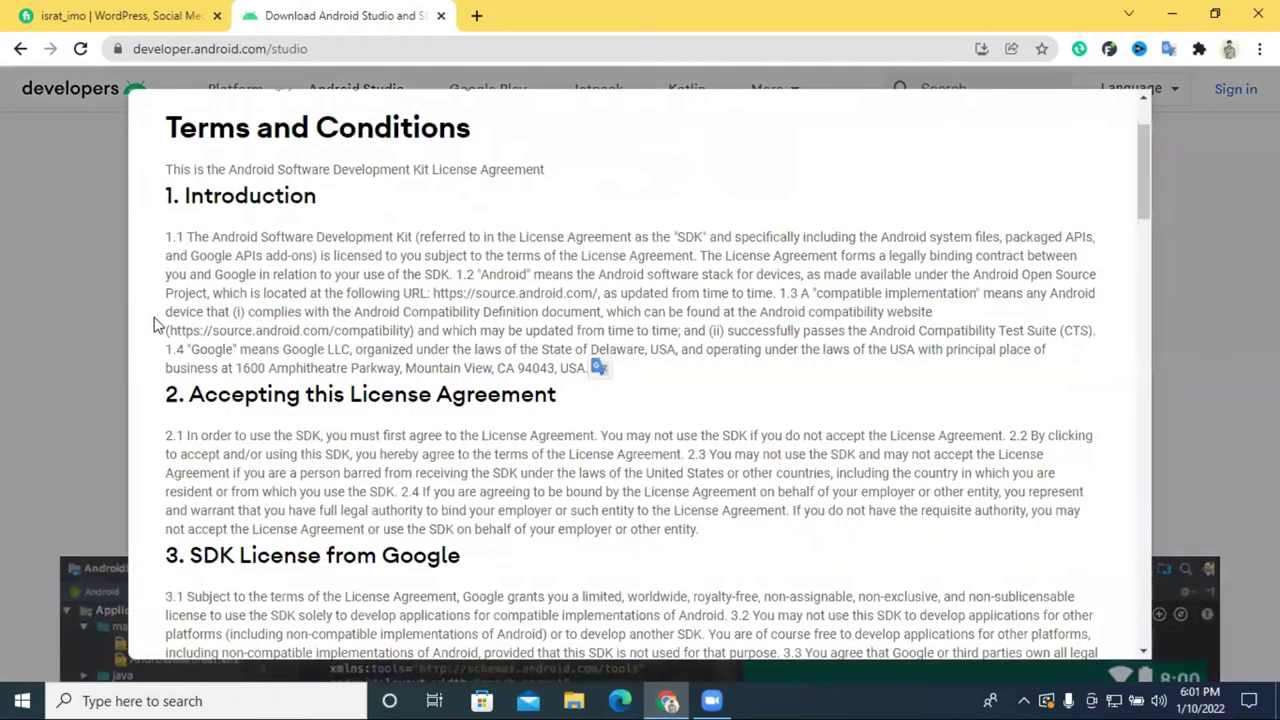
pyautogui.scroll(3, 355, 291)
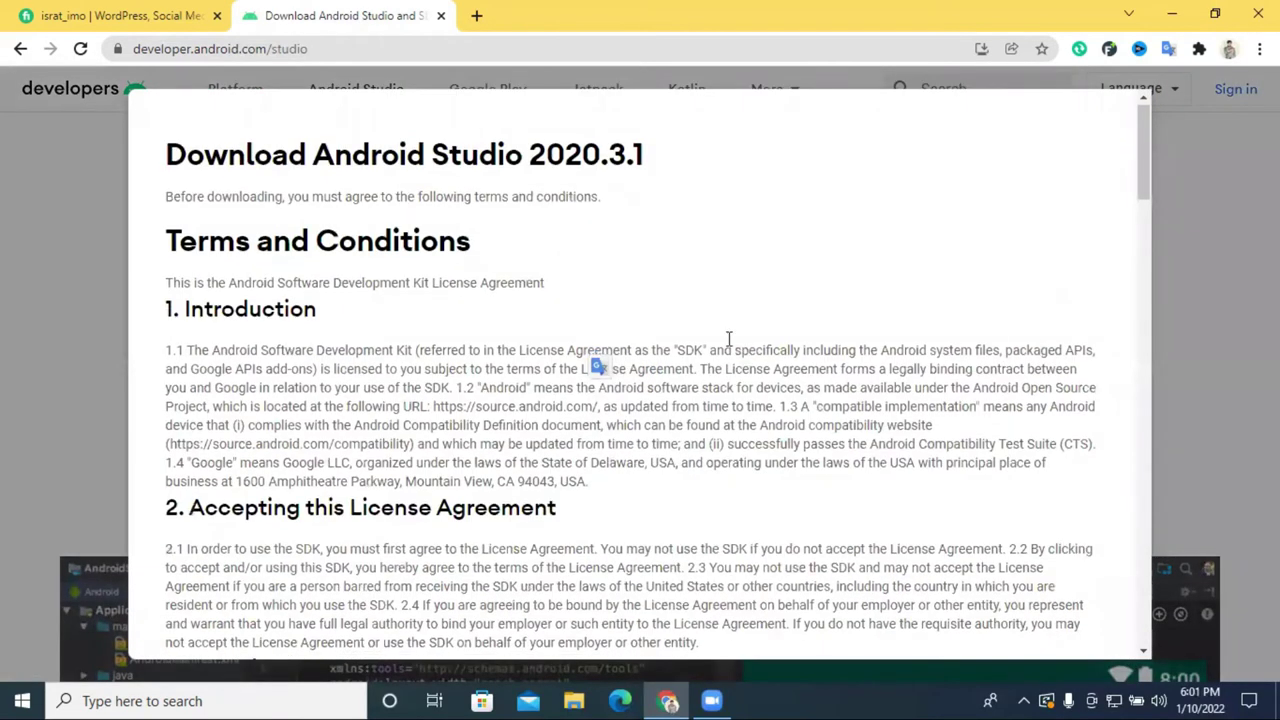
pyautogui.scroll(-3, 700, 297)
pyautogui.scroll(3, 701, 296)
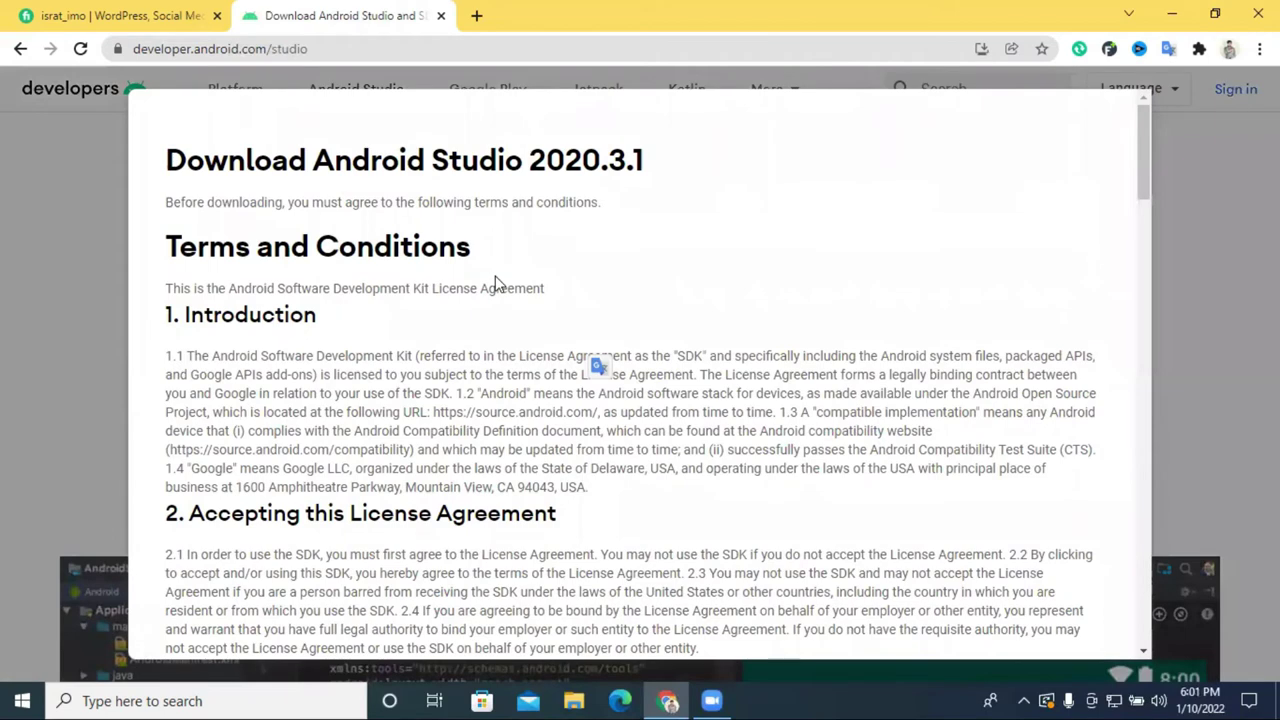
pyautogui.scroll(-5, 418, 253)
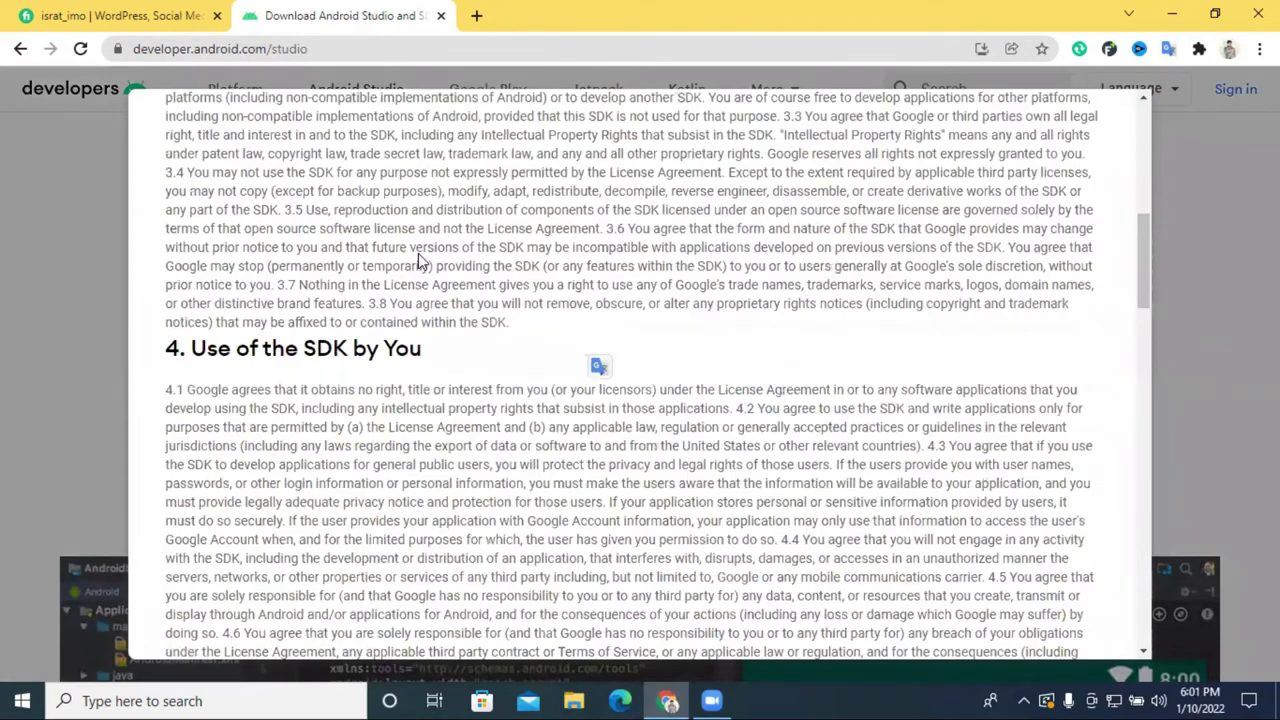
pyautogui.scroll(-10, 418, 260)
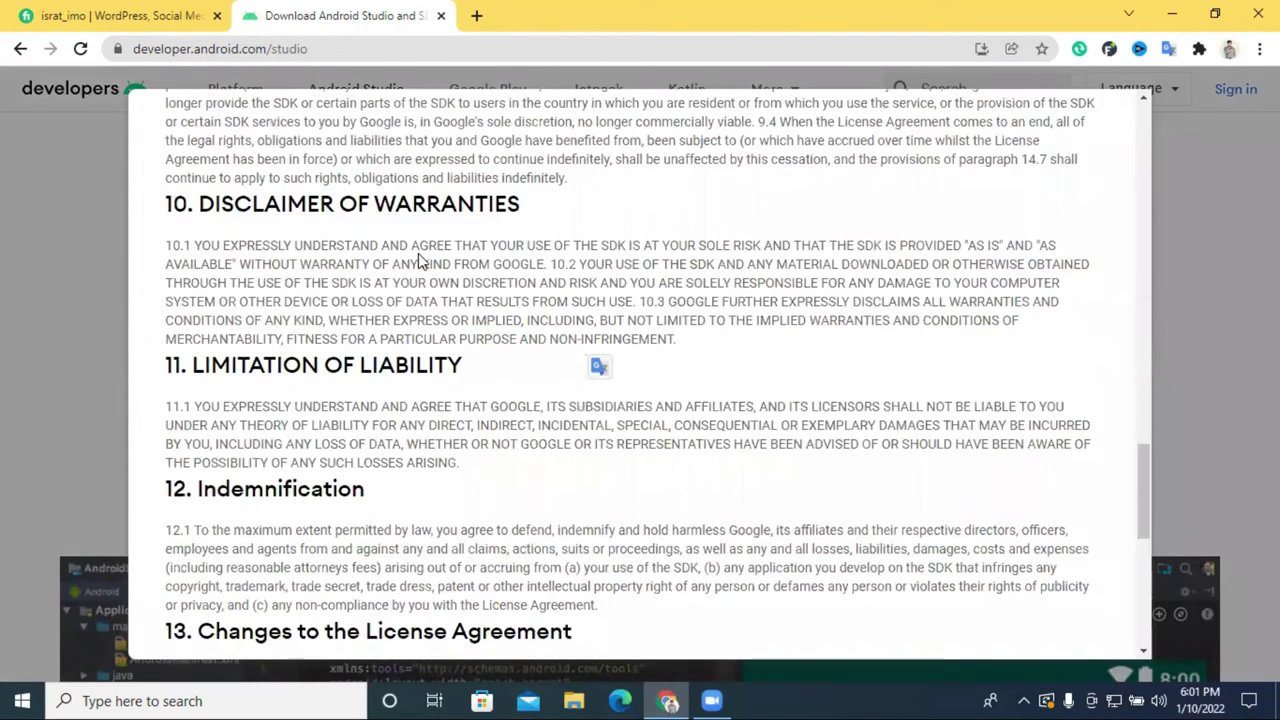
pyautogui.scroll(-5, 418, 260)
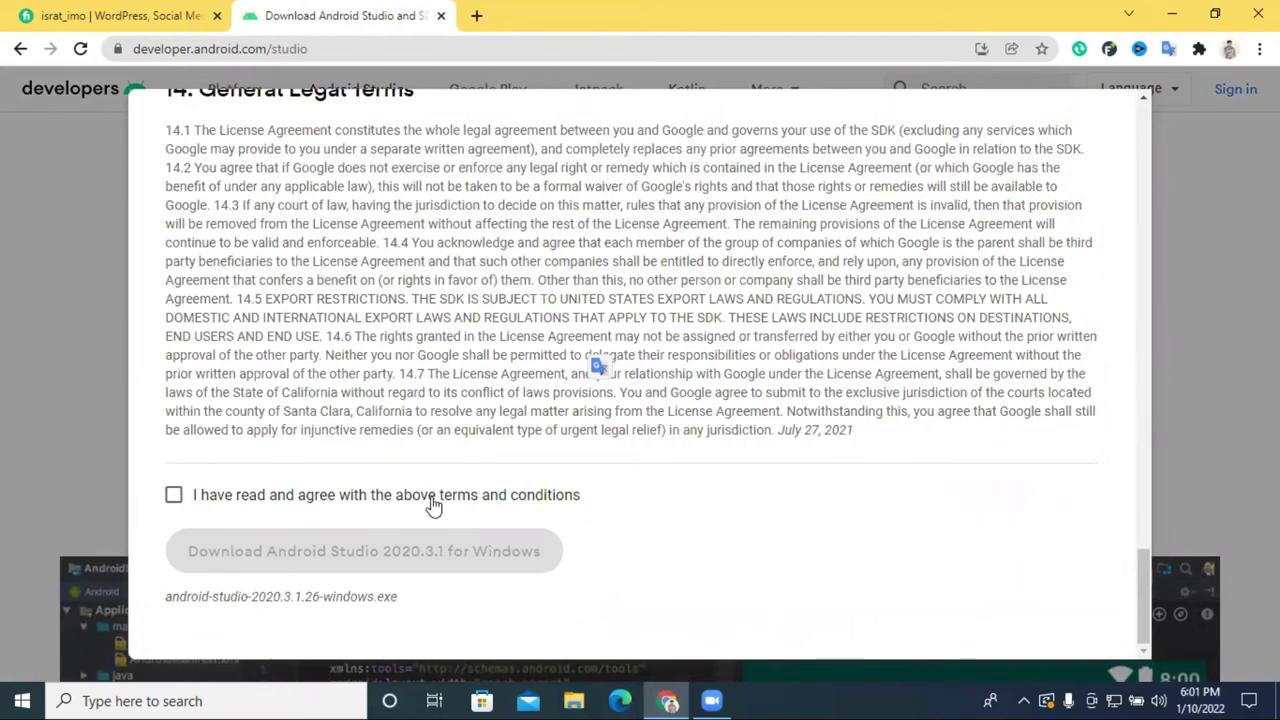
pyautogui.click(174, 496)
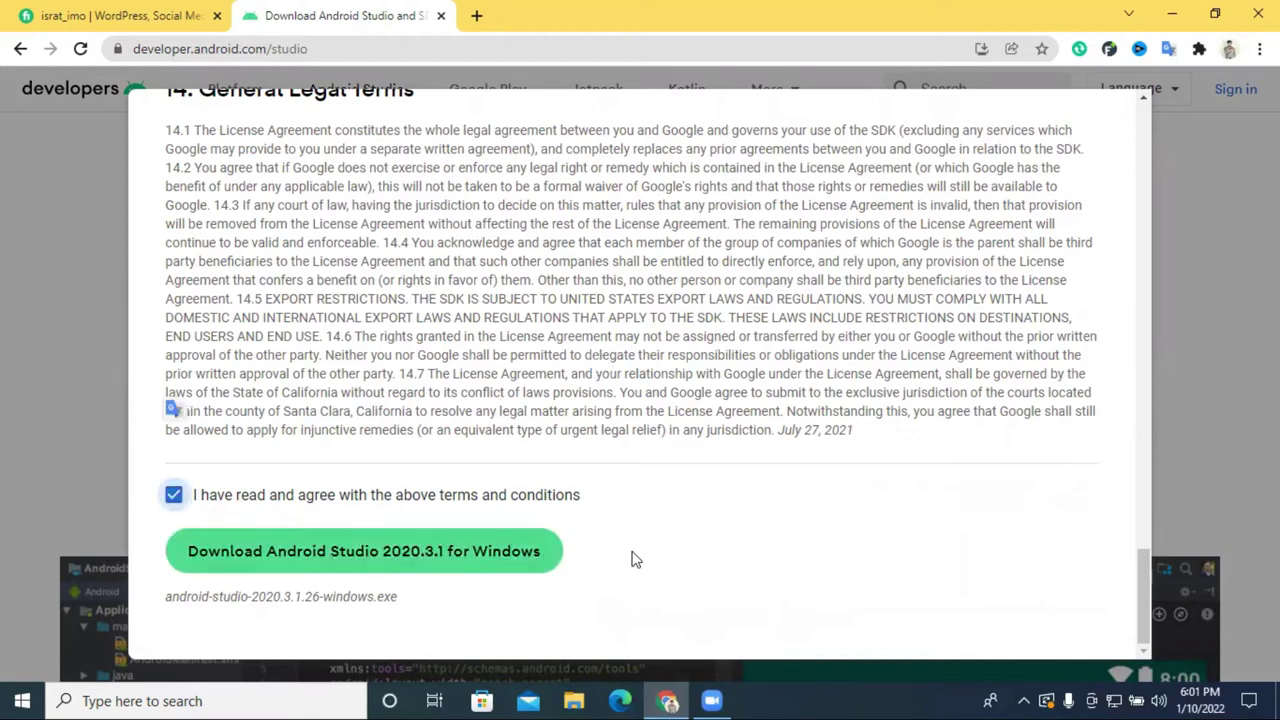
pyautogui.click(364, 565)
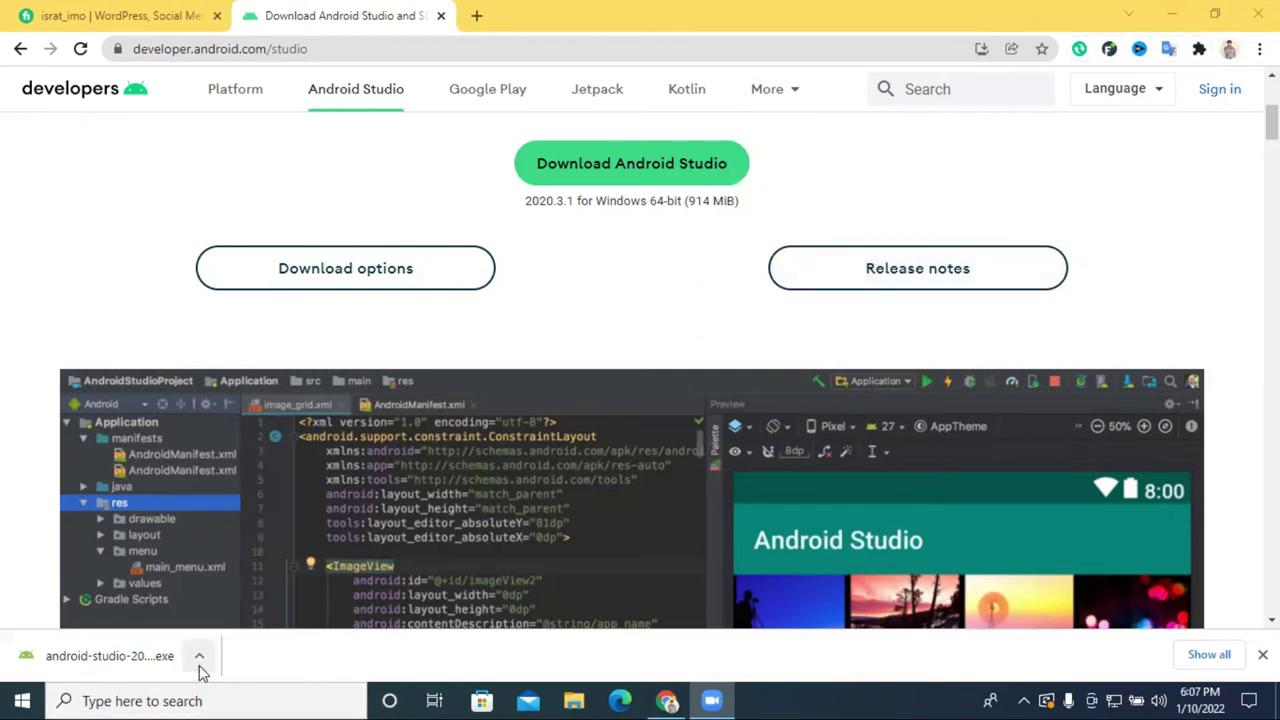
# Minimize the browser and open the Downloads folder through This PC.
pyautogui.click(1172, 14)
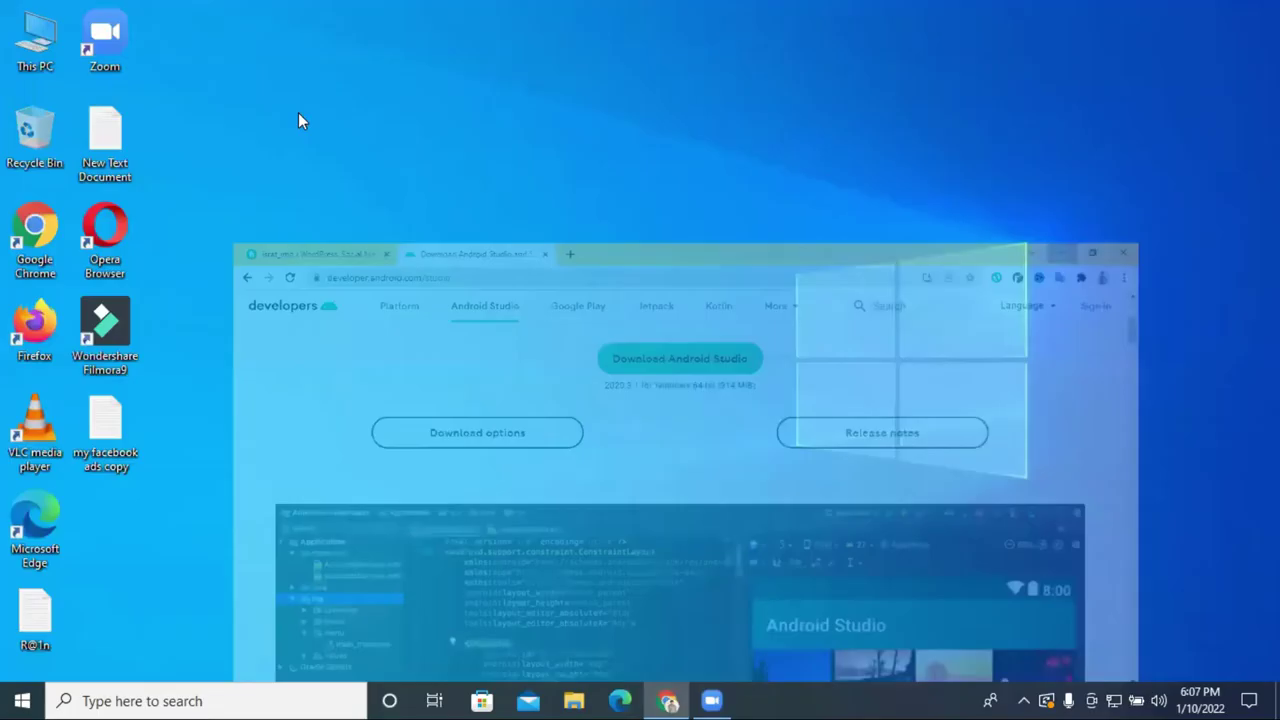
pyautogui.doubleClick(35, 40)
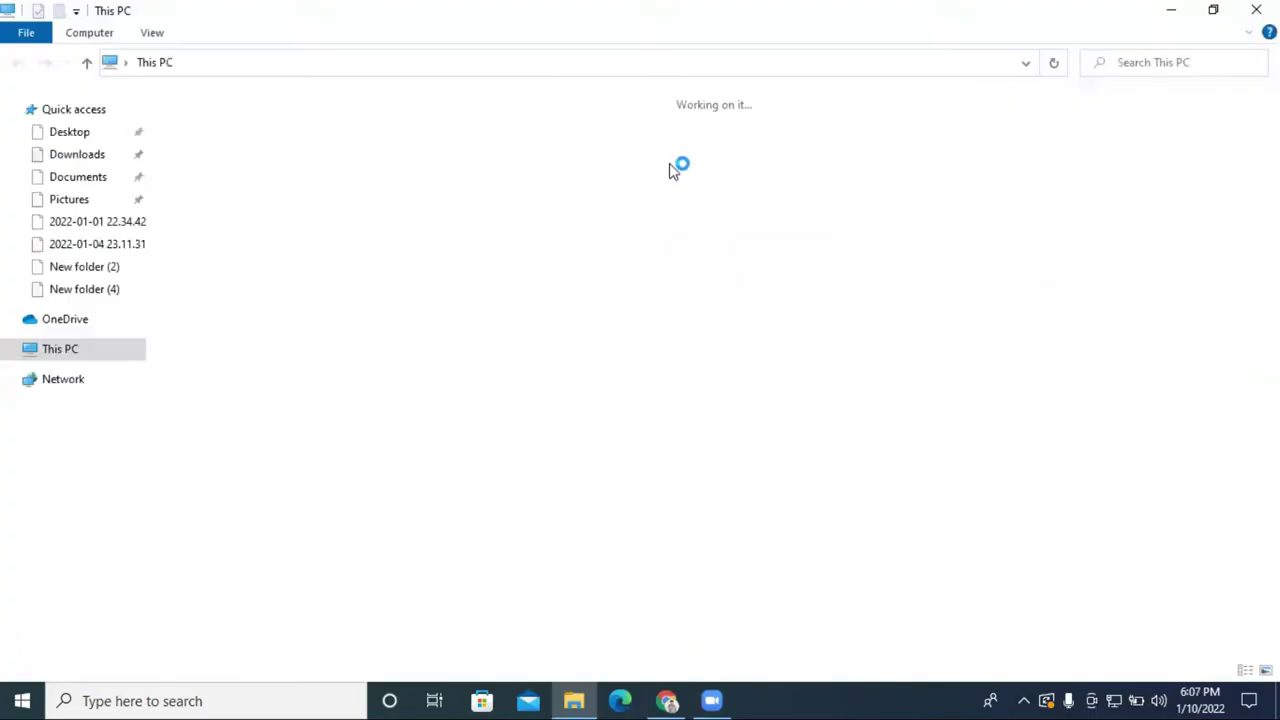
pyautogui.click(912, 140)
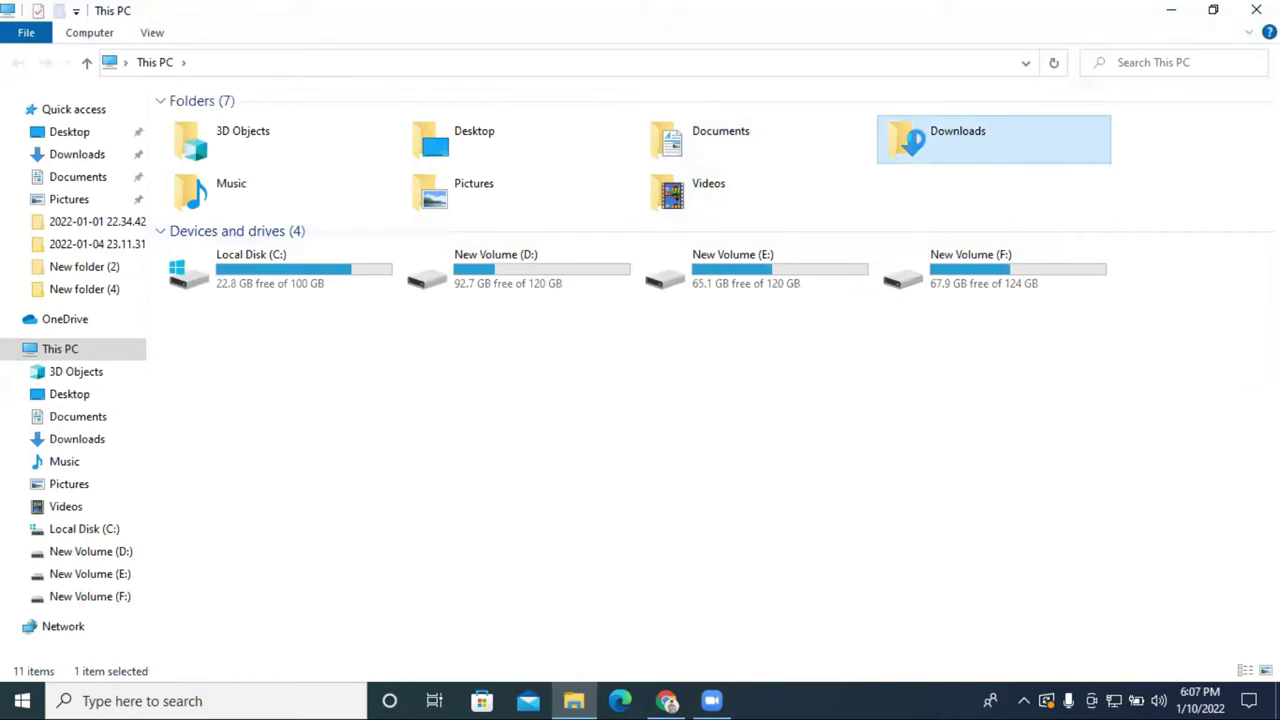
pyautogui.doubleClick(917, 145)
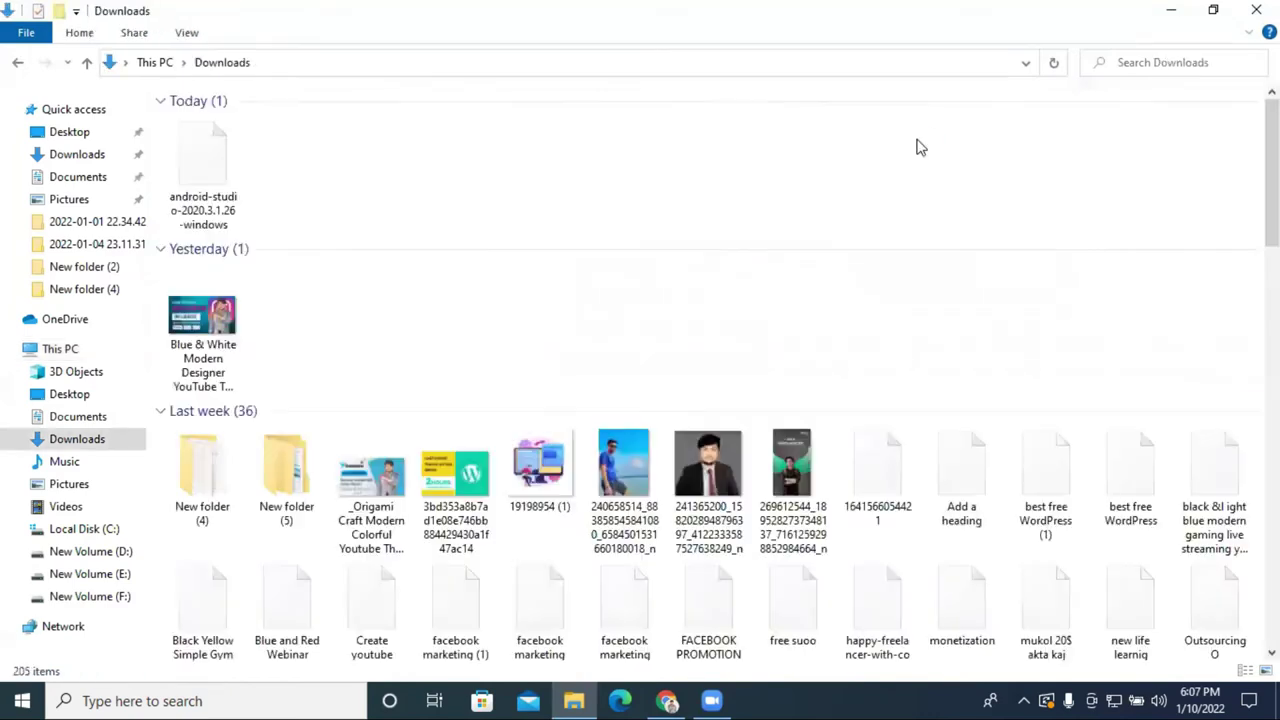
# Run the downloaded android-studio-2020.3.1.26-windows installer as administrator.
pyautogui.doubleClick(210, 192)
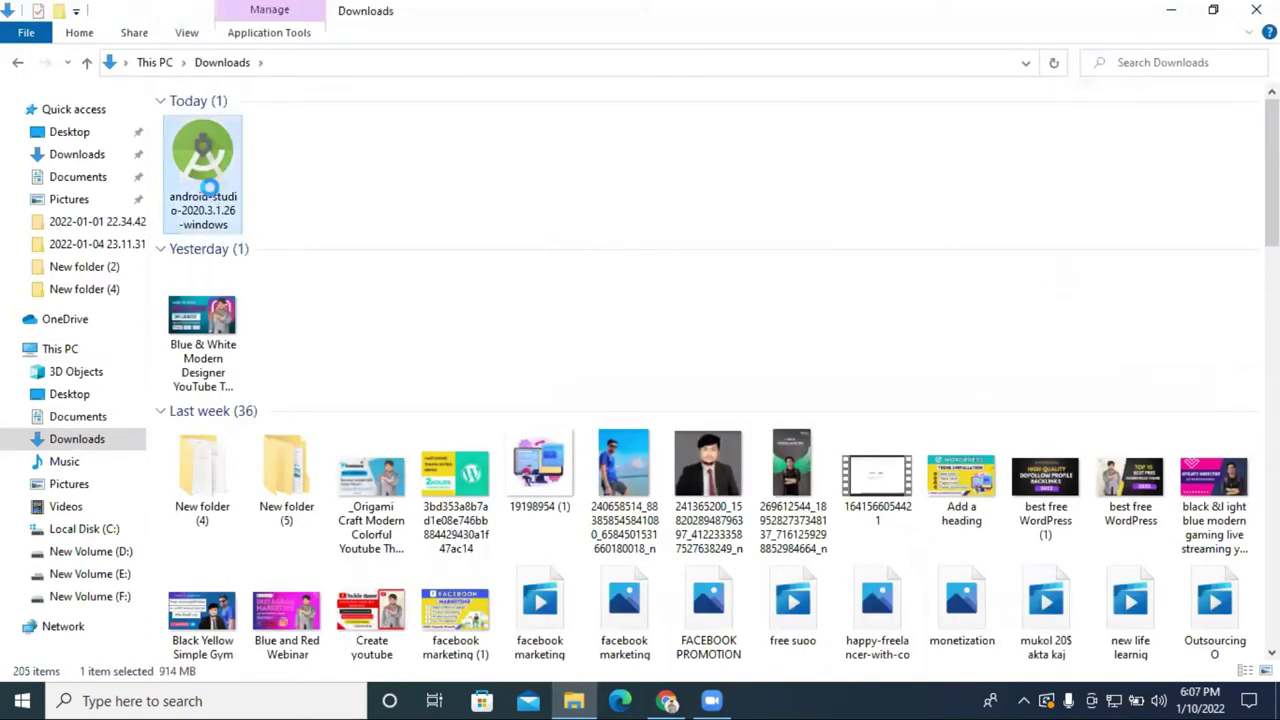
pyautogui.rightClick(210, 190)
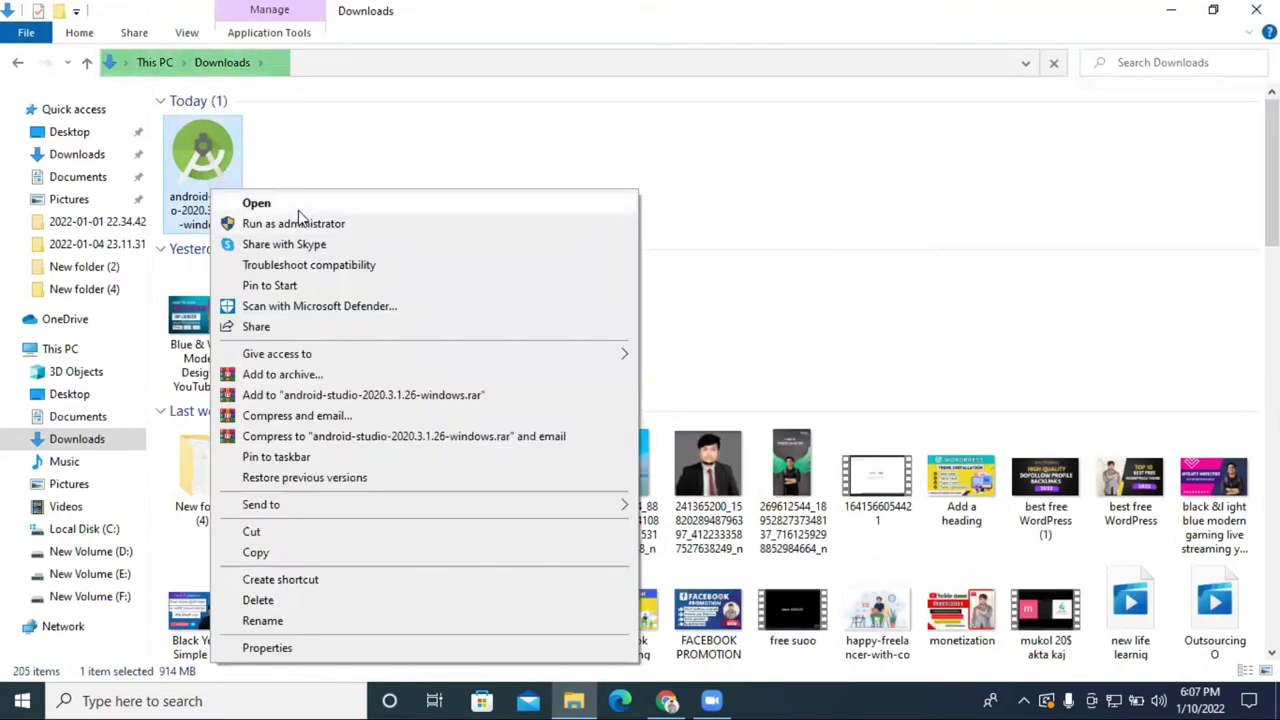
pyautogui.click(300, 224)
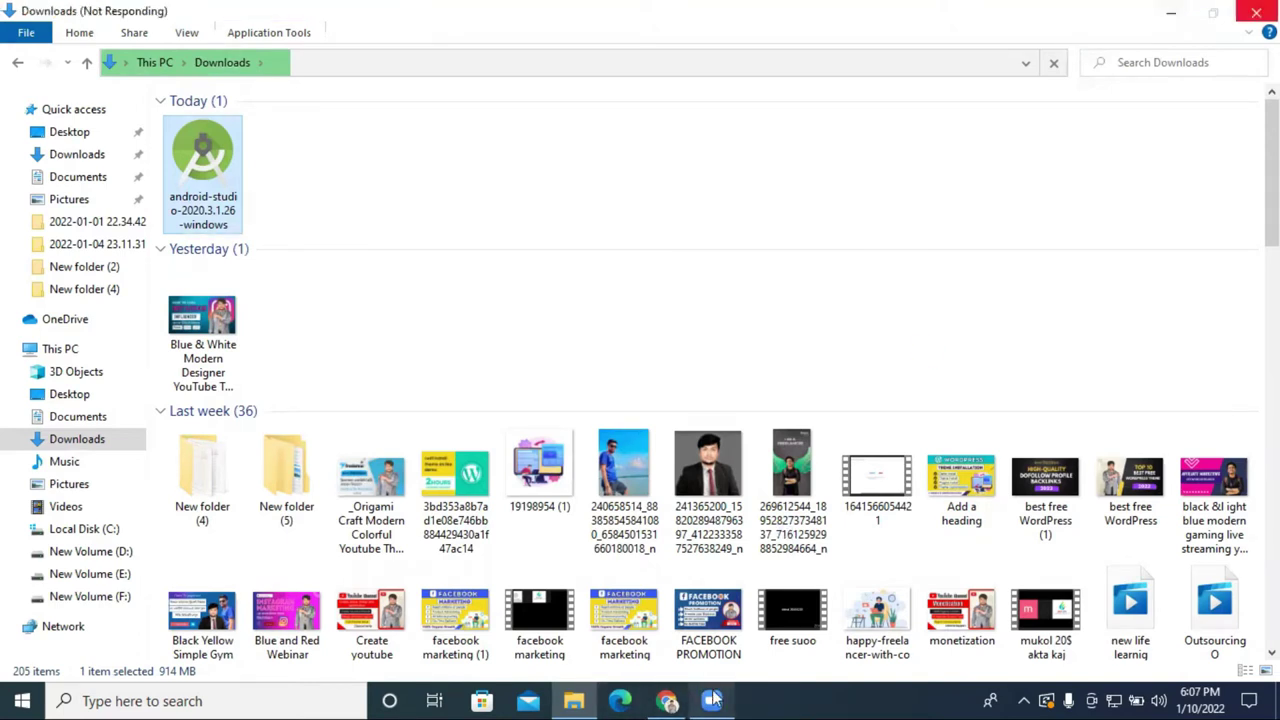
pyautogui.click(1168, 14)
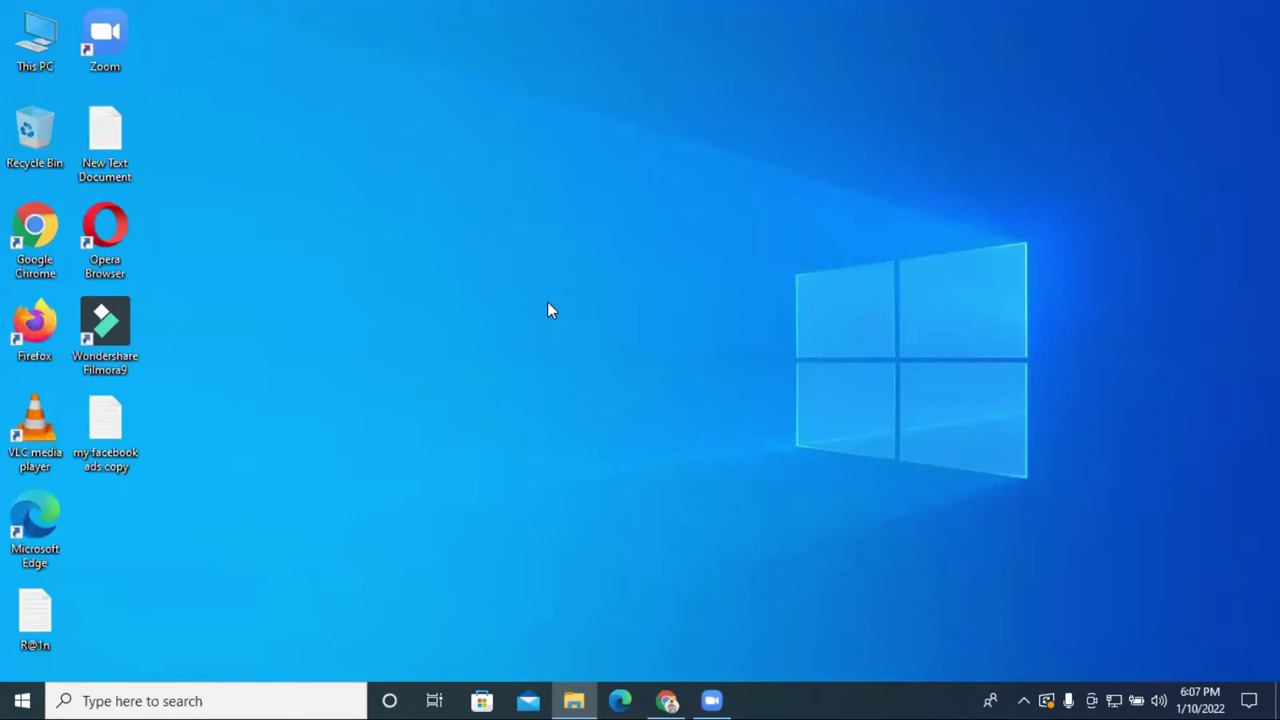
pyautogui.rightClick(677, 263)
pyautogui.click(679, 262)
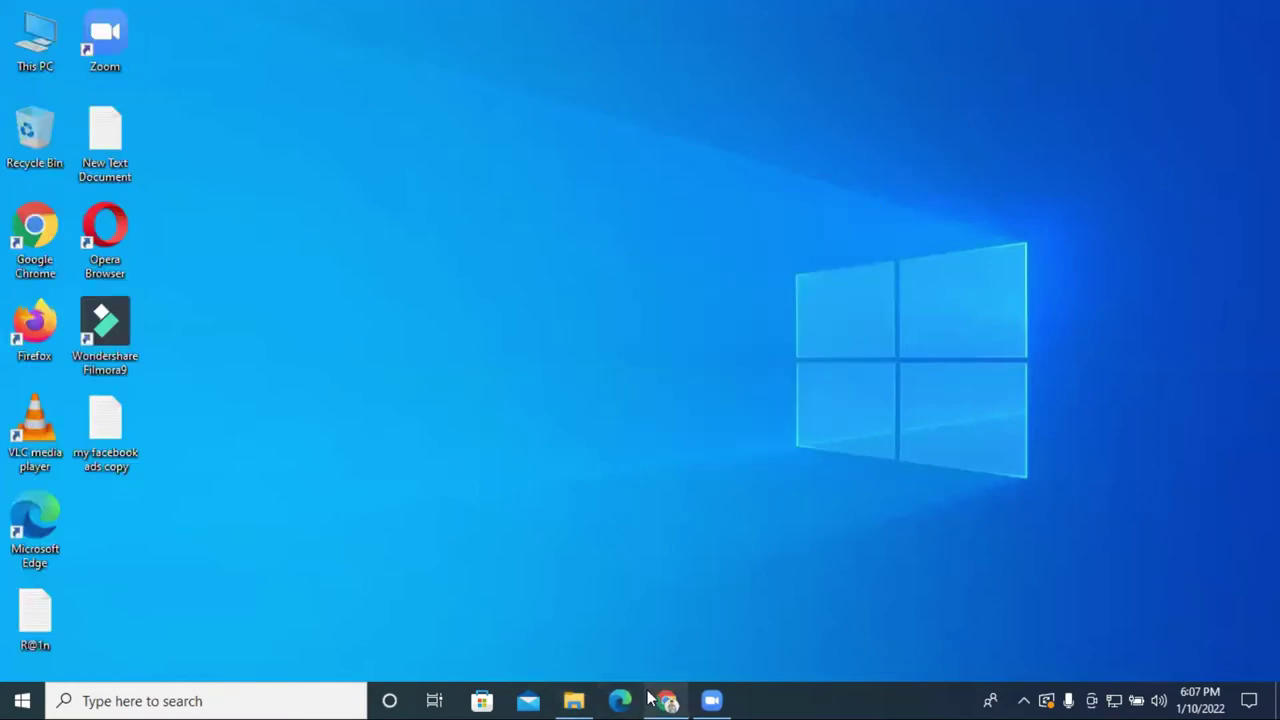
pyautogui.click(573, 700)
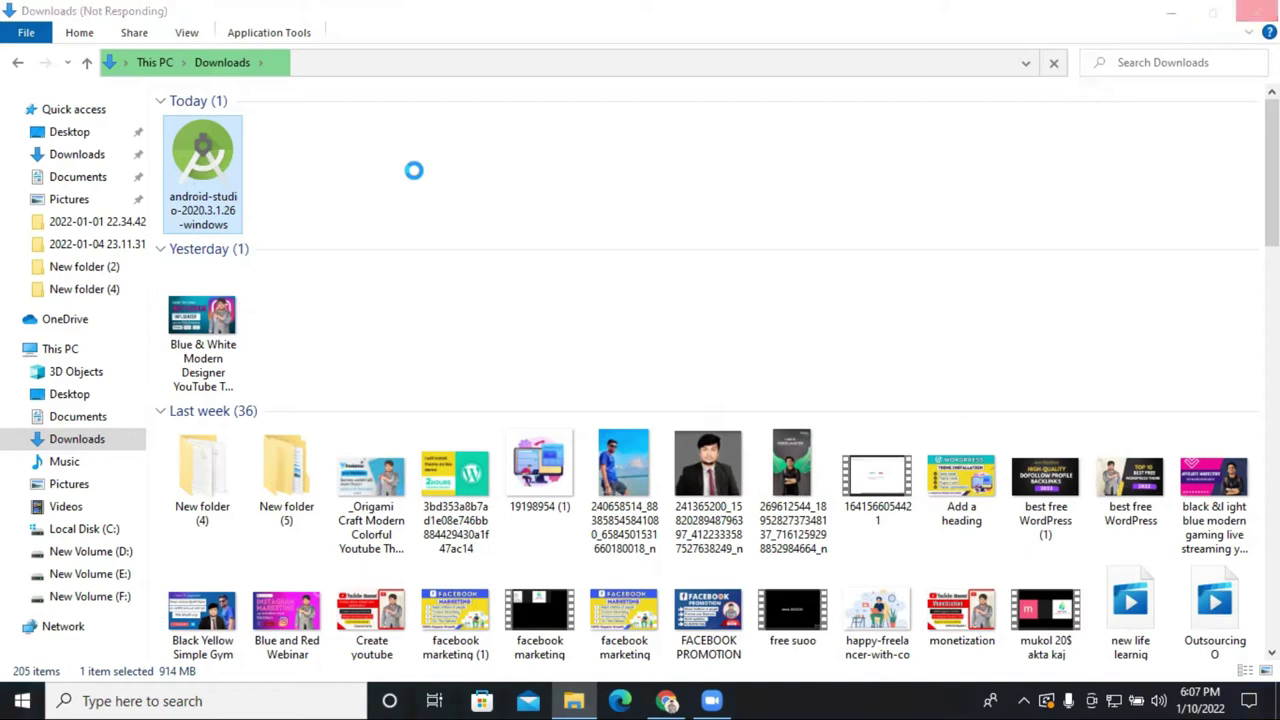
pyautogui.click(699, 371)
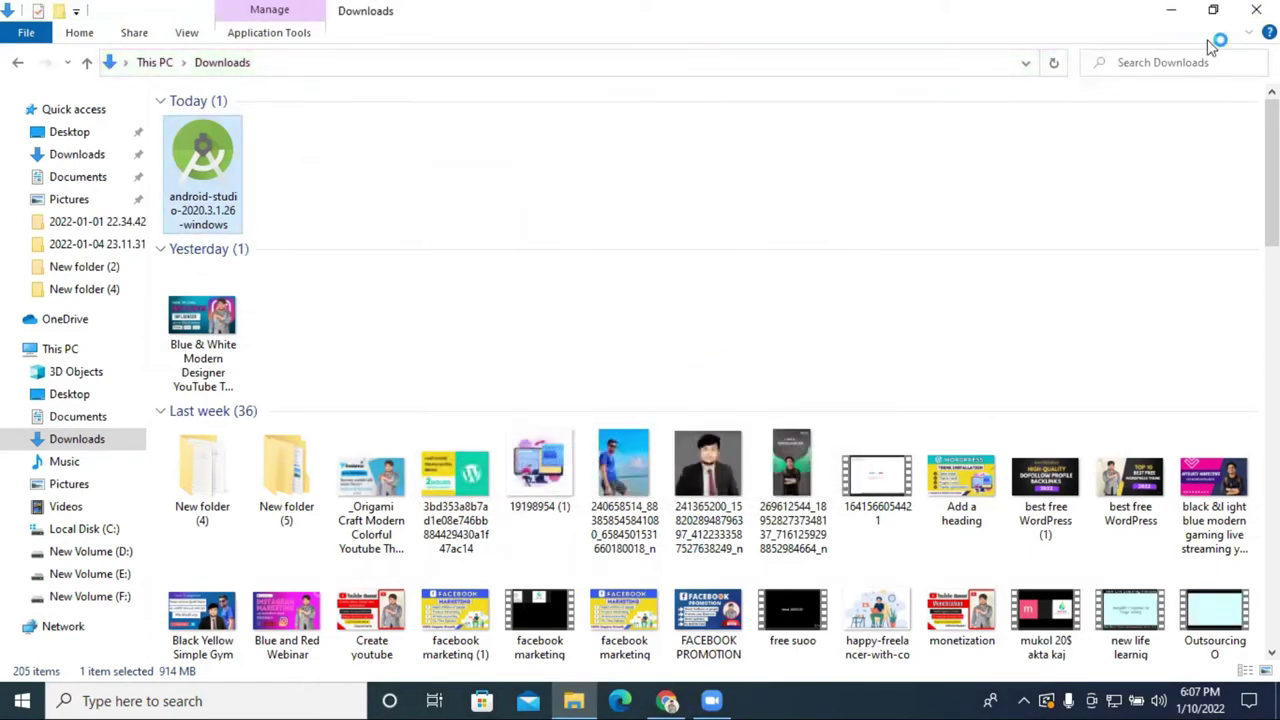
# Close the Downloads folder window and clear the browser from the desktop.
pyautogui.click(1256, 9)
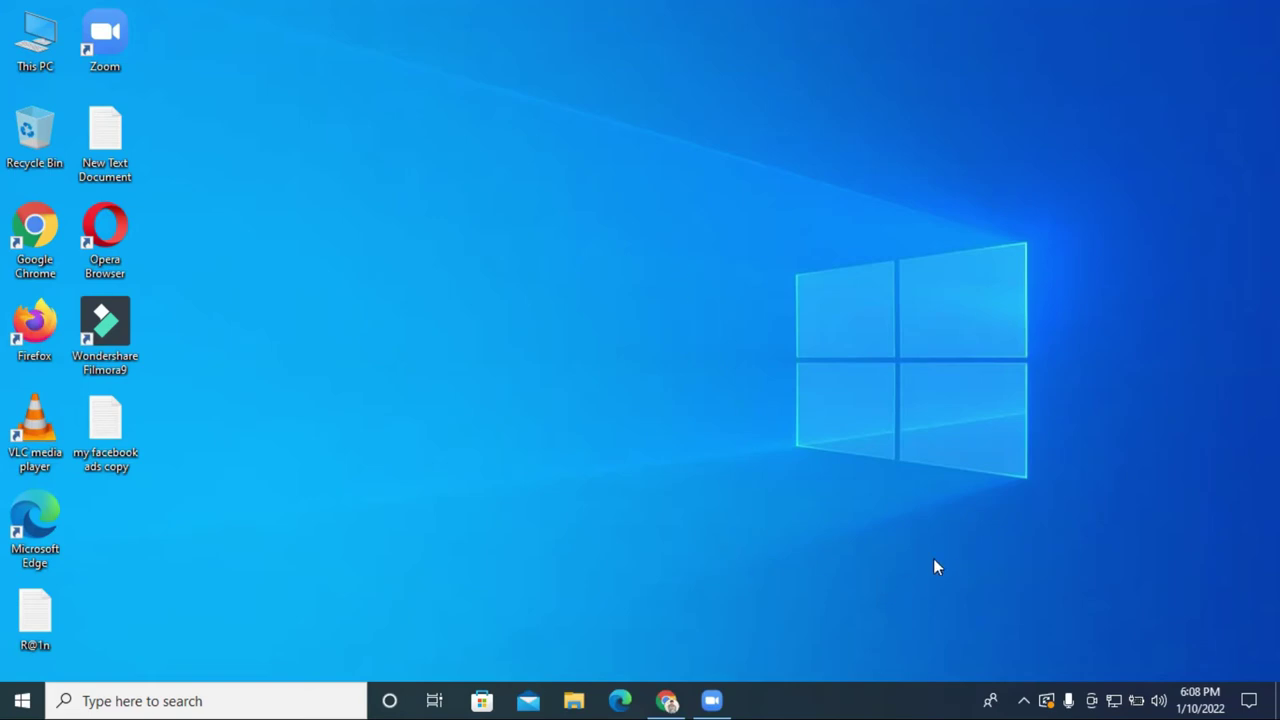
pyautogui.click(670, 700)
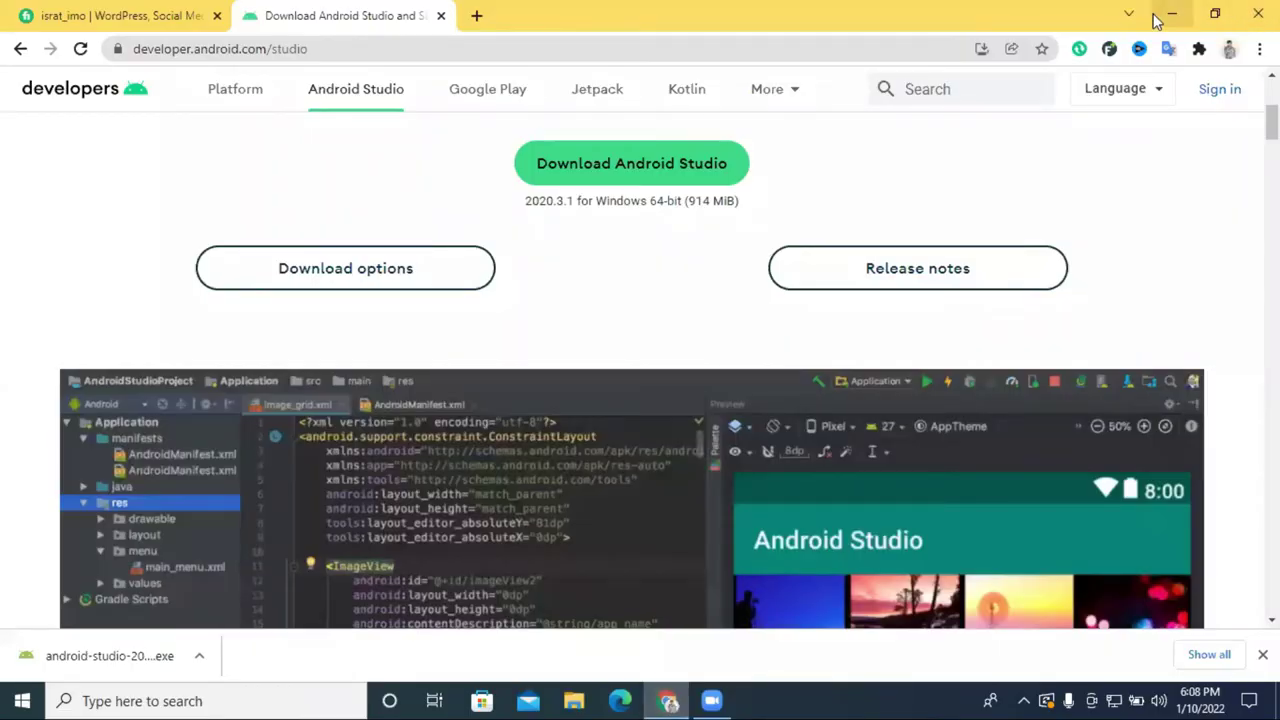
pyautogui.click(1170, 16)
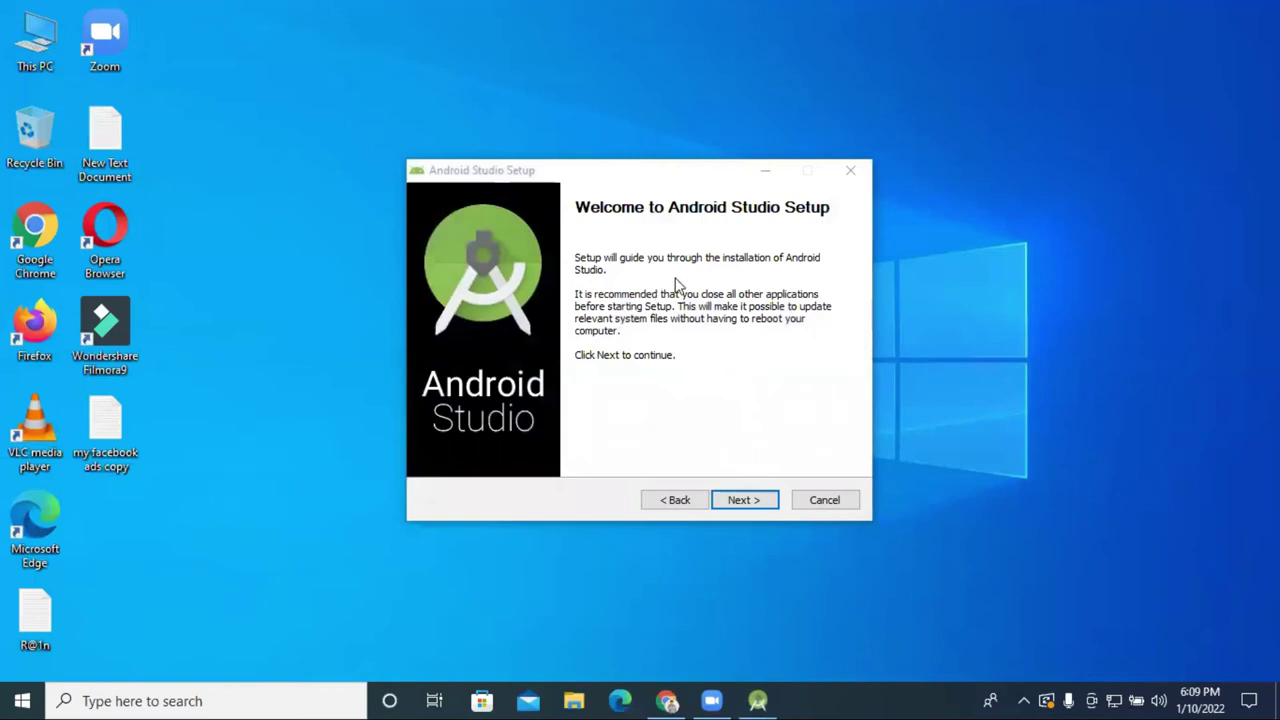
# Install Android Studio with Android Virtual Device in C:\Program Files\Android\Android Studio, using the Android Studio Start Menu folder.
pyautogui.click(740, 500)
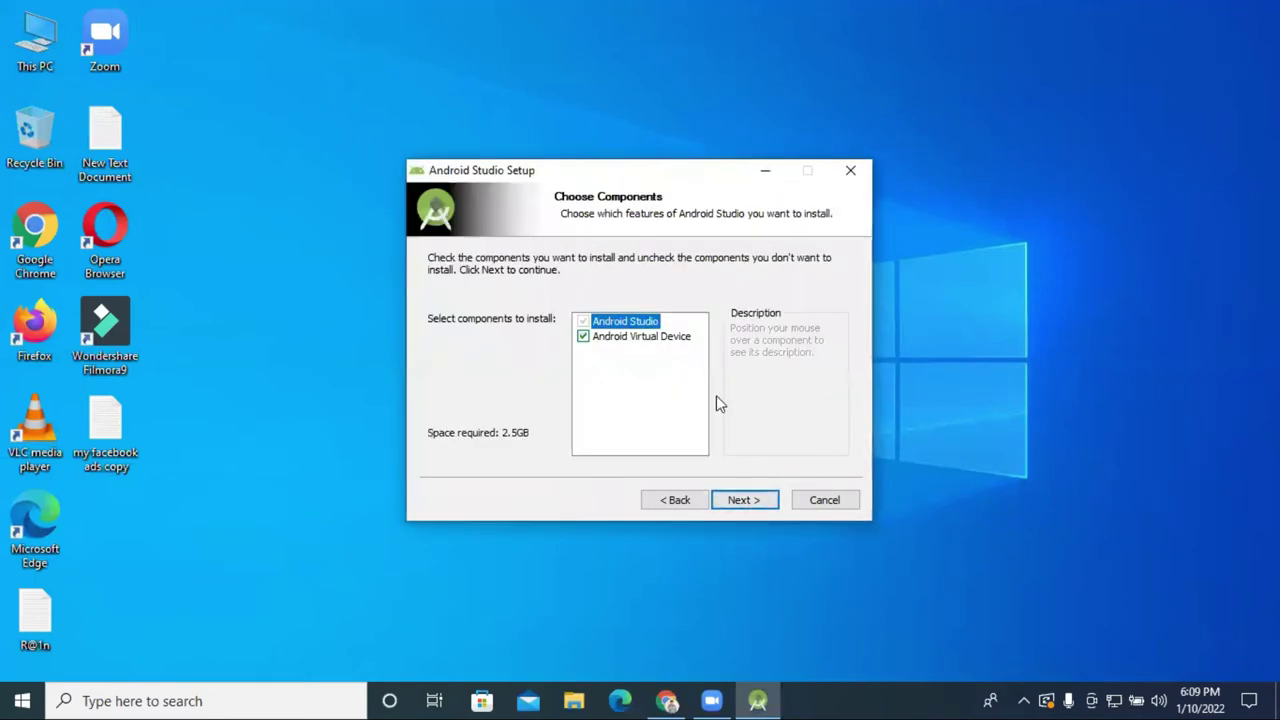
pyautogui.click(584, 338)
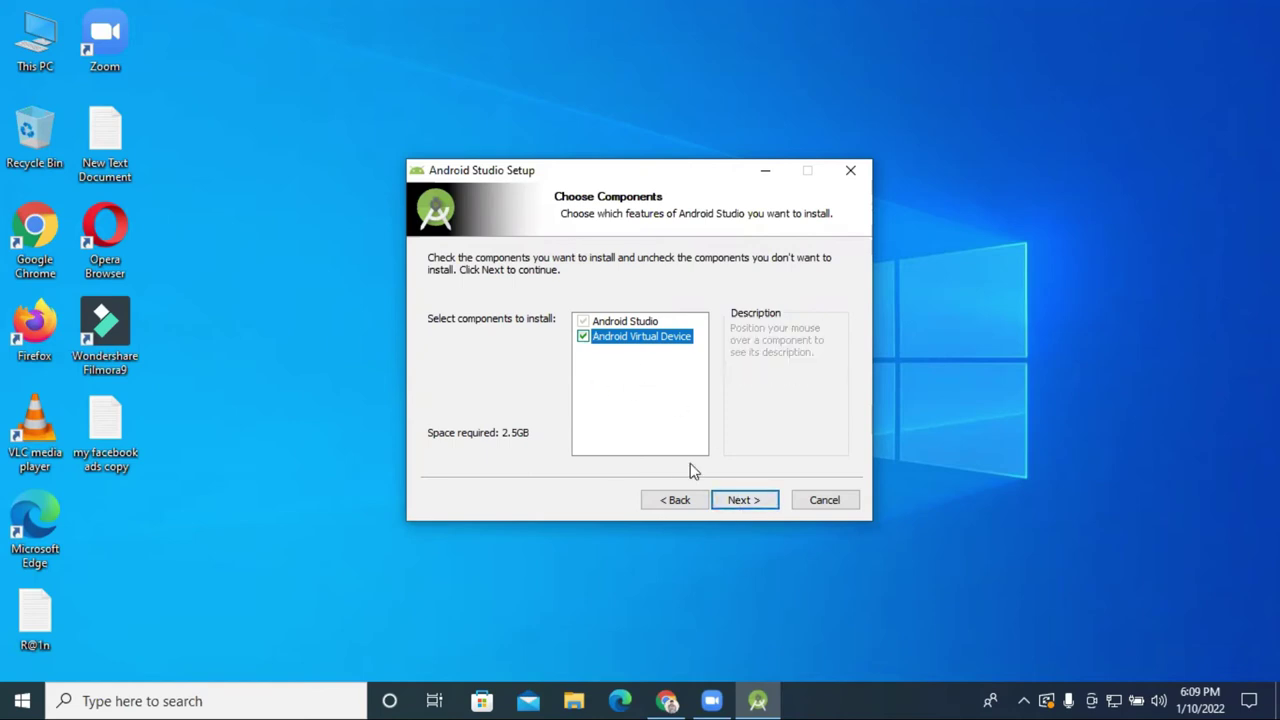
pyautogui.click(761, 506)
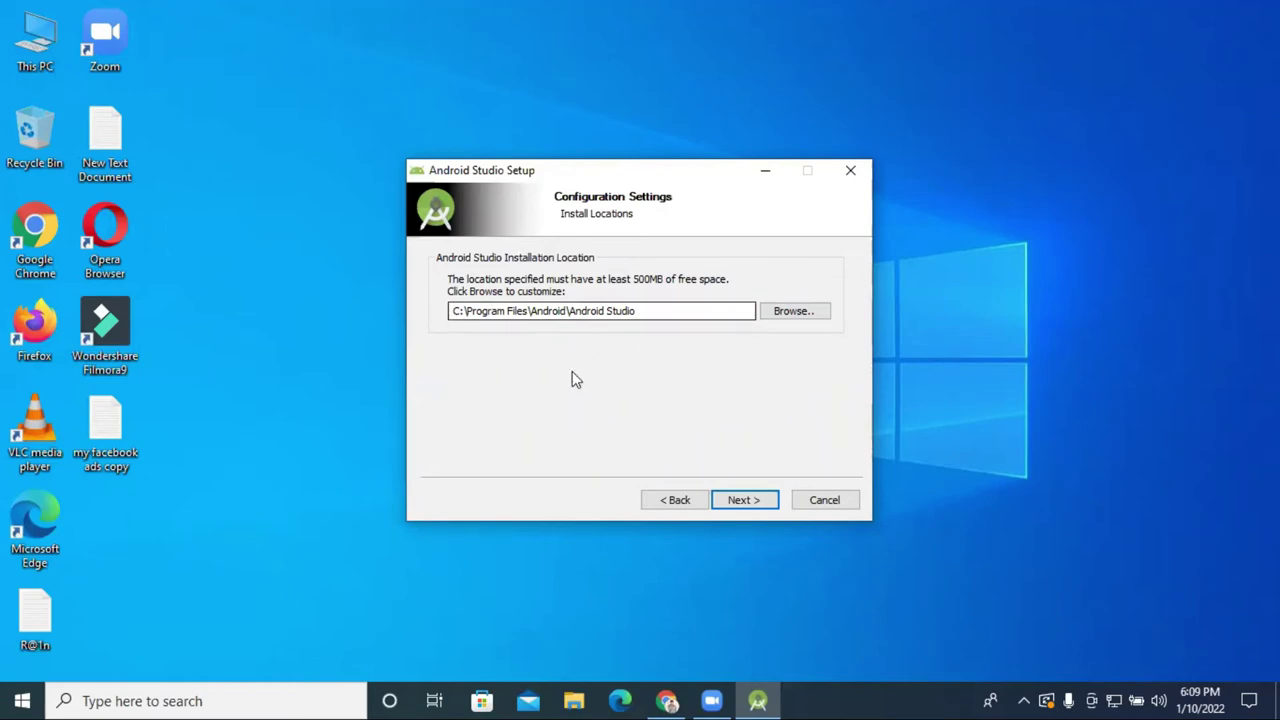
pyautogui.click(757, 506)
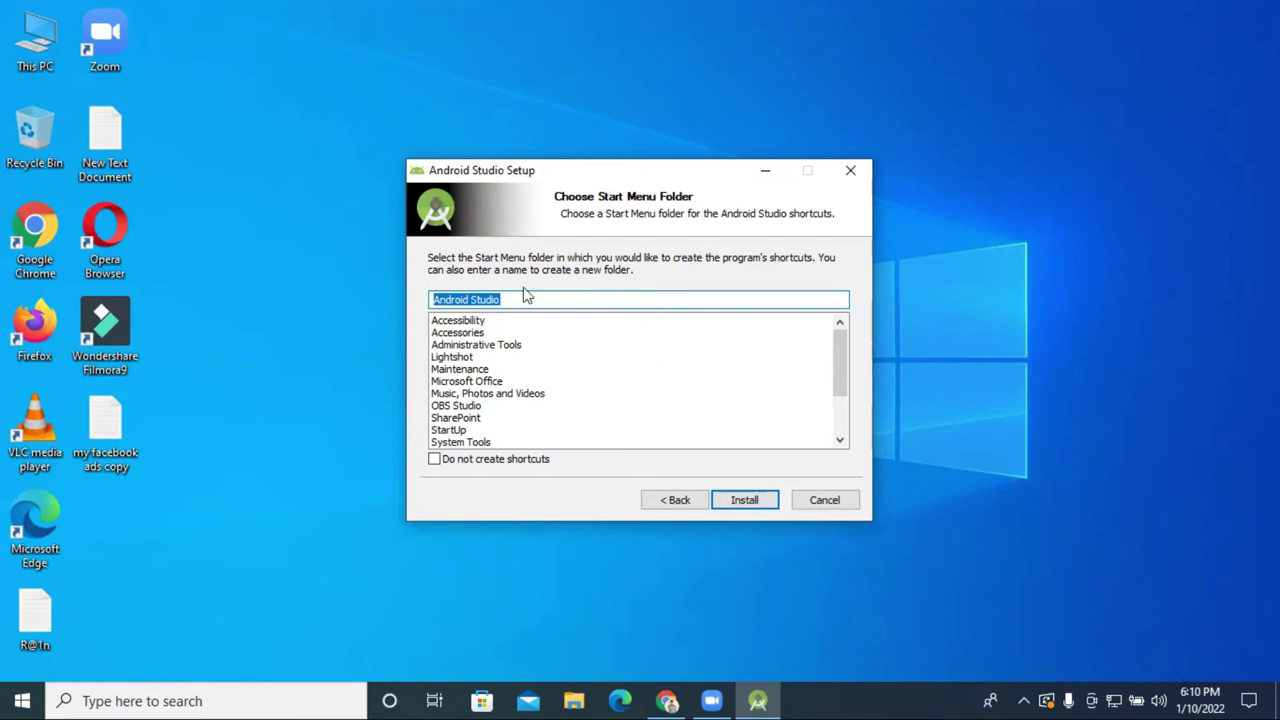
pyautogui.click(744, 505)
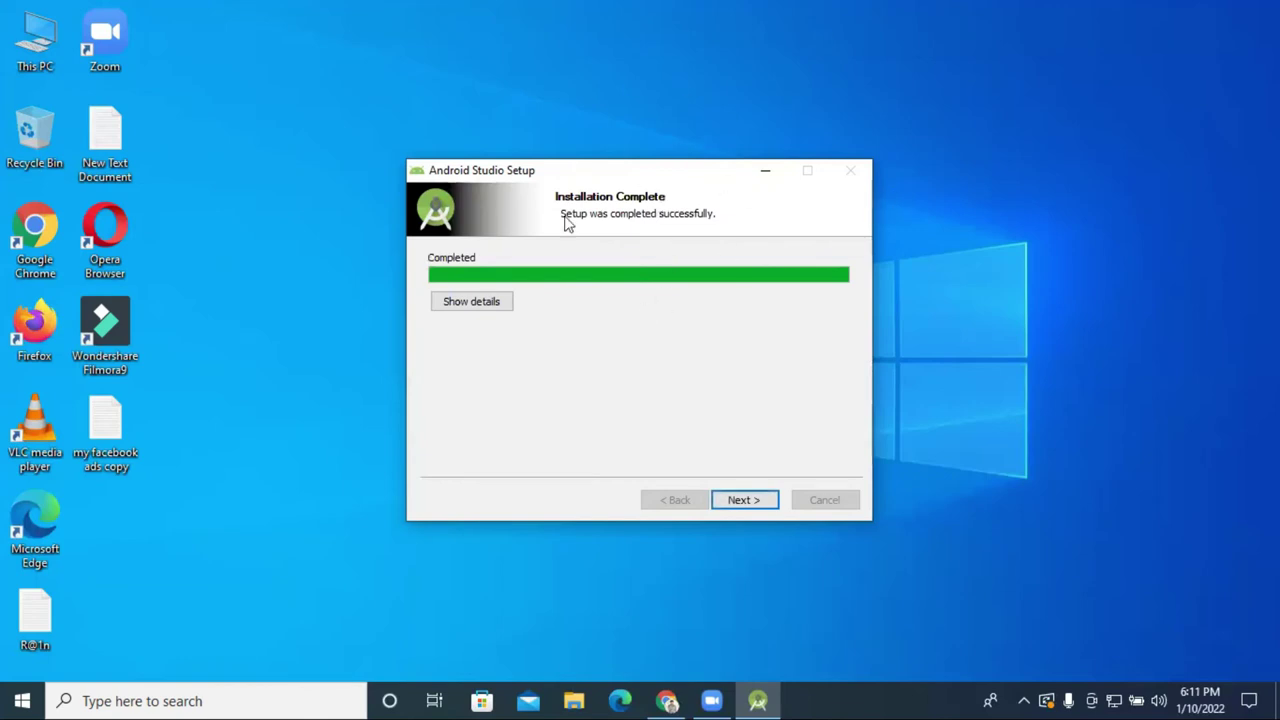
# Finish the Android Studio setup with the Start Android Studio option enabled.
pyautogui.click(744, 501)
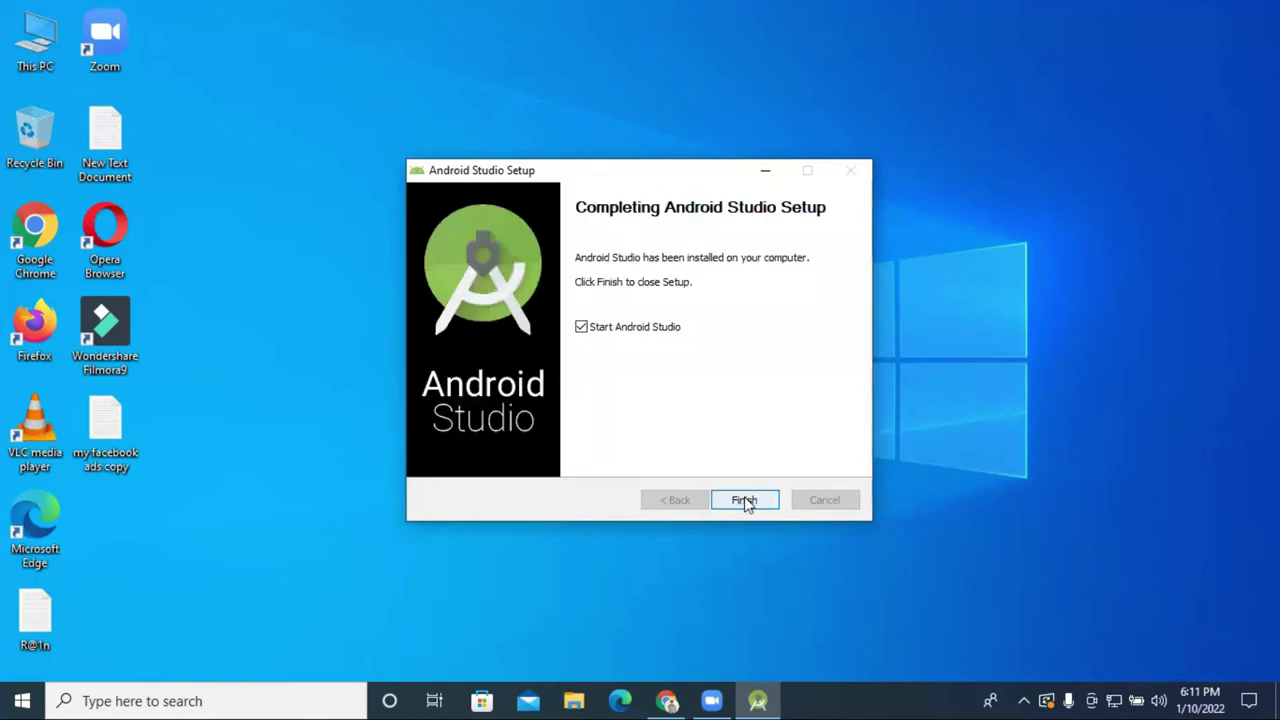
pyautogui.click(582, 330)
pyautogui.click(582, 330)
pyautogui.click(748, 499)
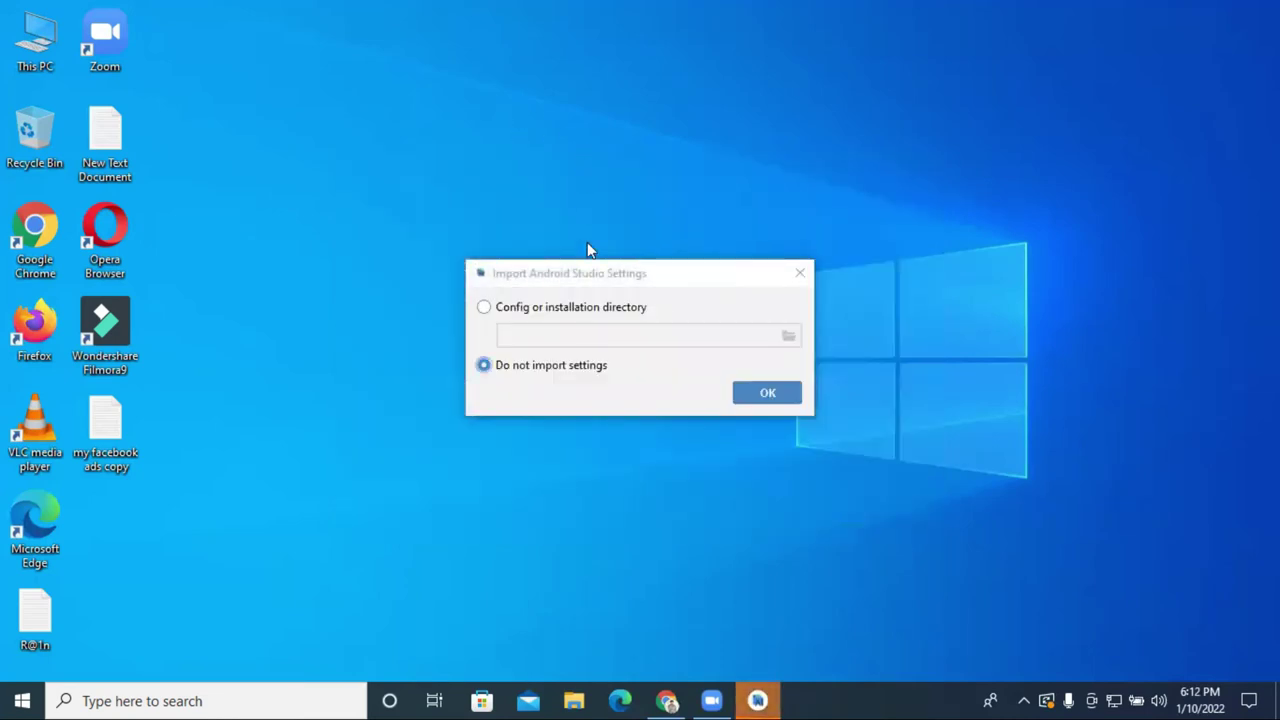
# Try to import settings from a config or installation directory with the path left empty.
pyautogui.click(507, 312)
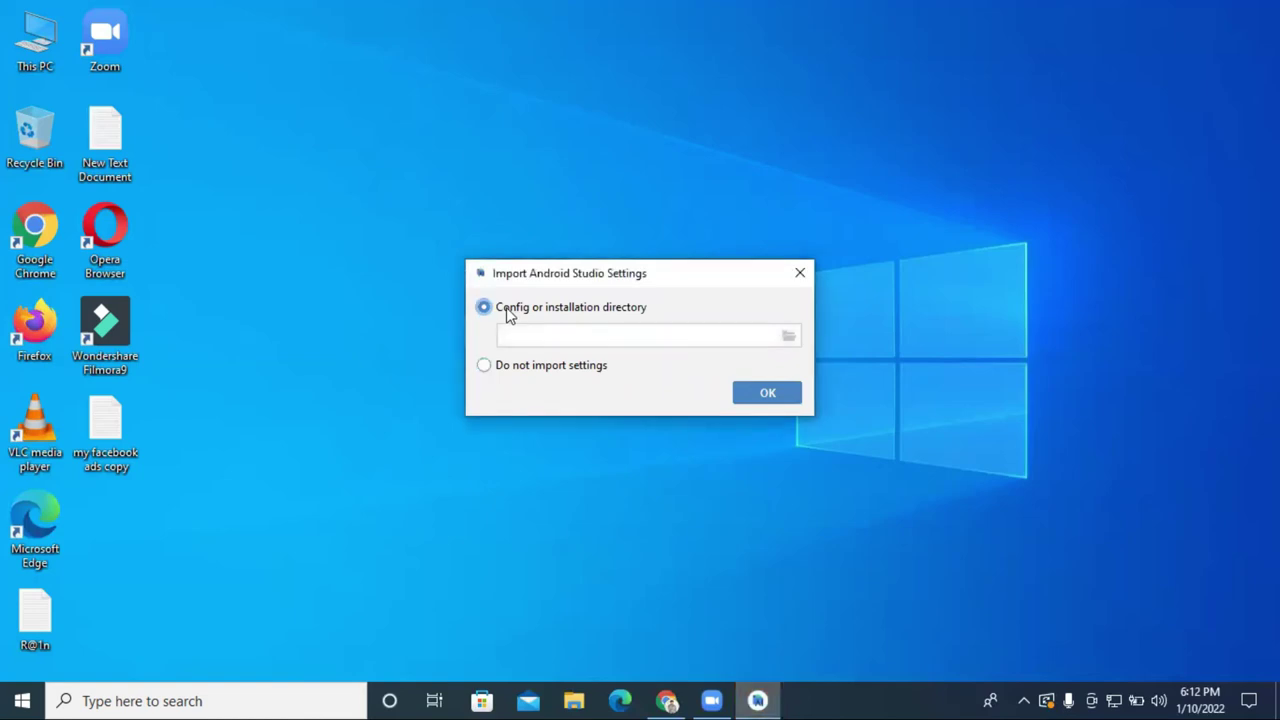
pyautogui.click(489, 369)
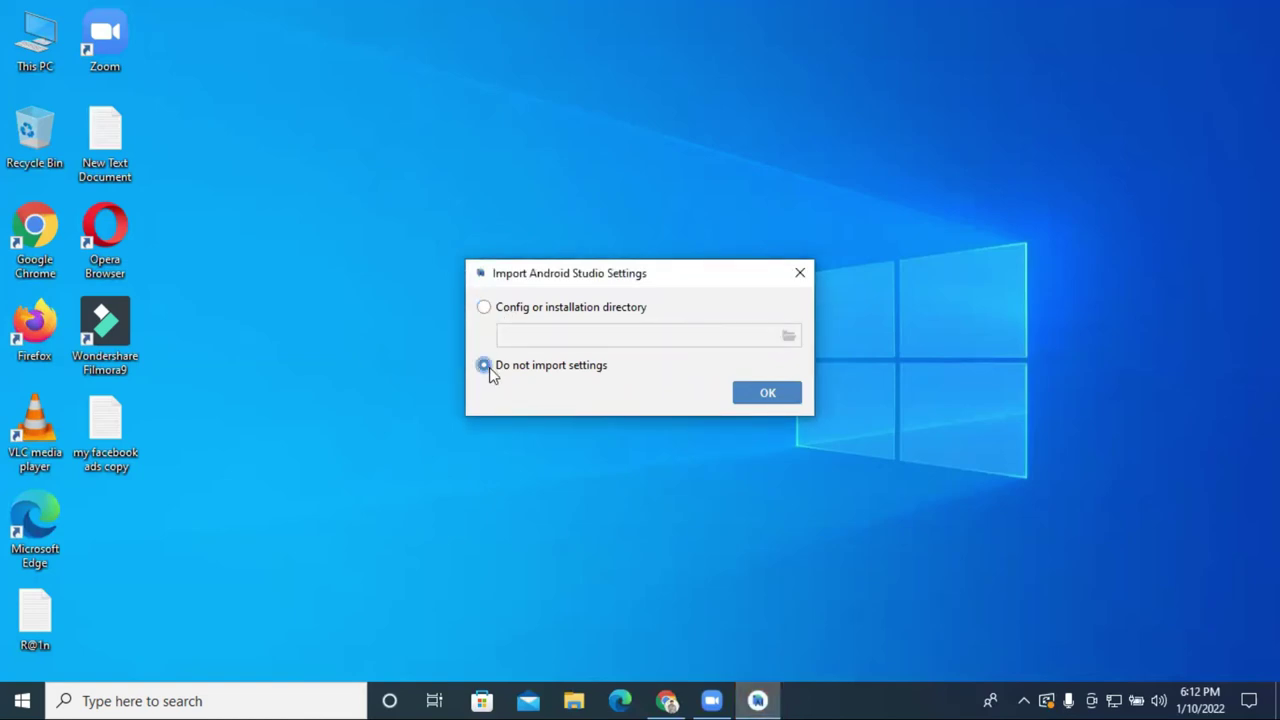
pyautogui.click(546, 312)
pyautogui.click(770, 400)
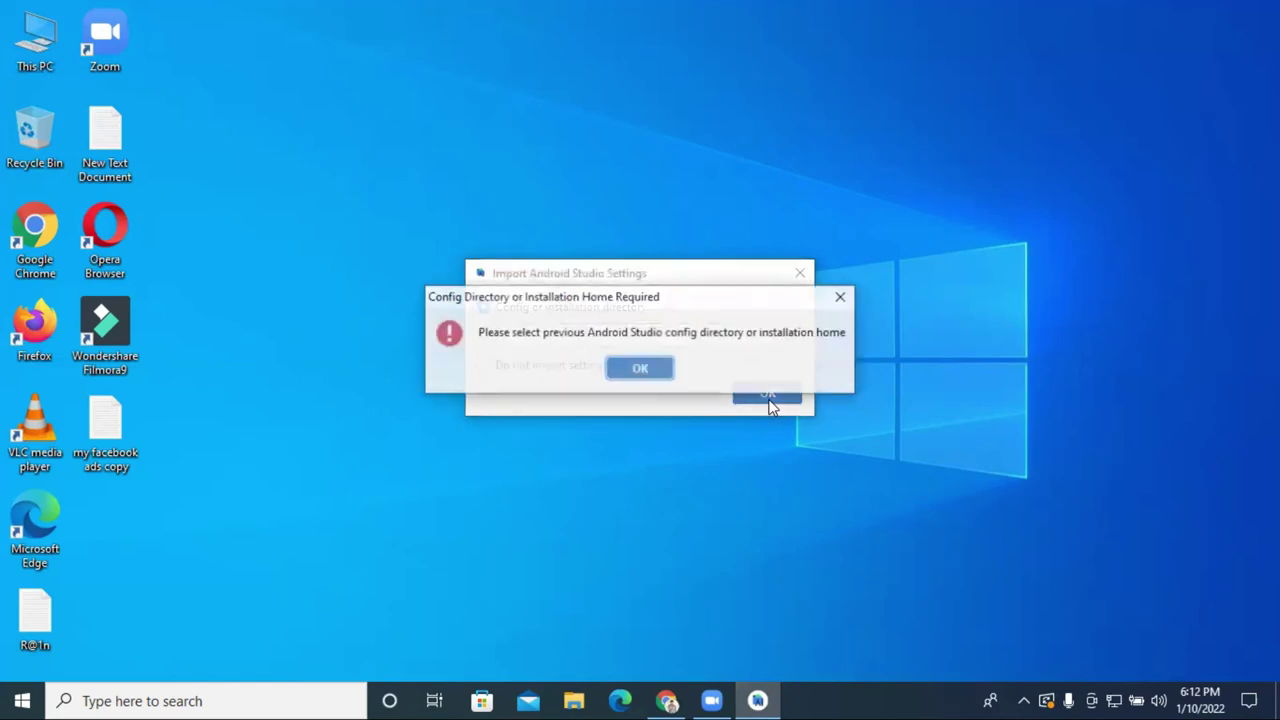
pyautogui.click(840, 295)
# Start Android Studio without importing settings and move the Setup Wizard window up to the screen's upper edge.
pyautogui.click(502, 368)
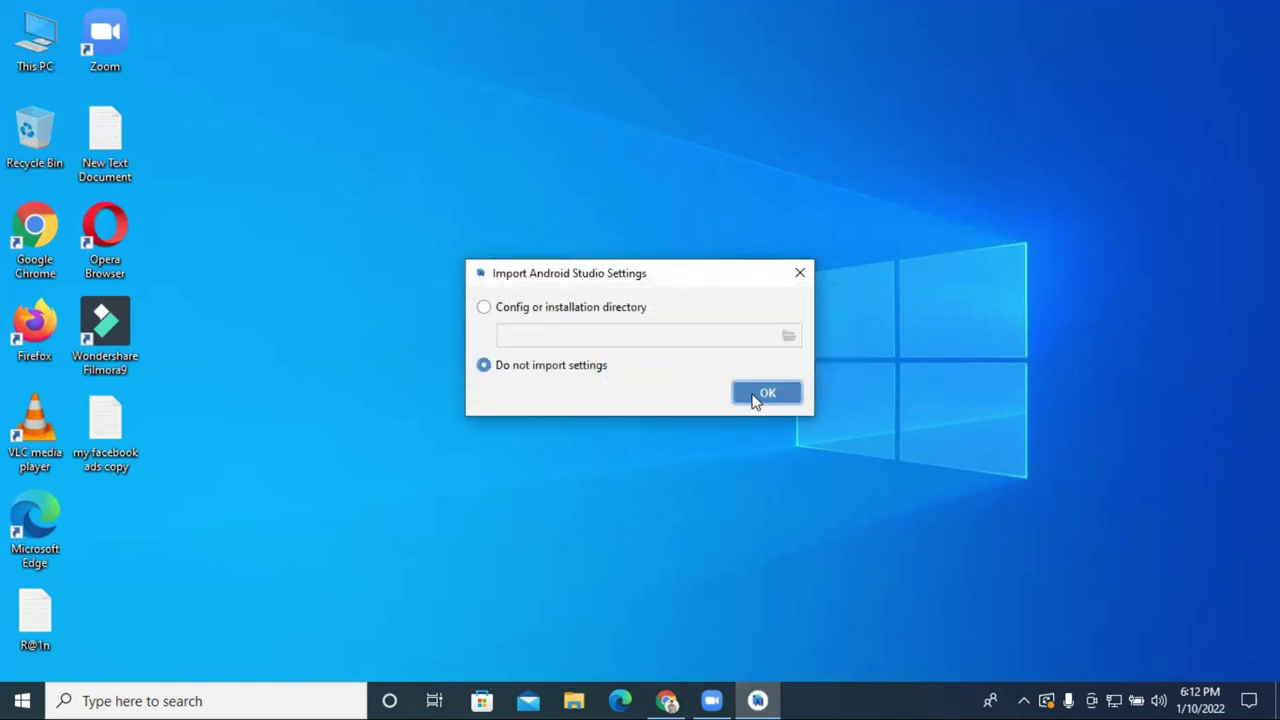
pyautogui.click(757, 395)
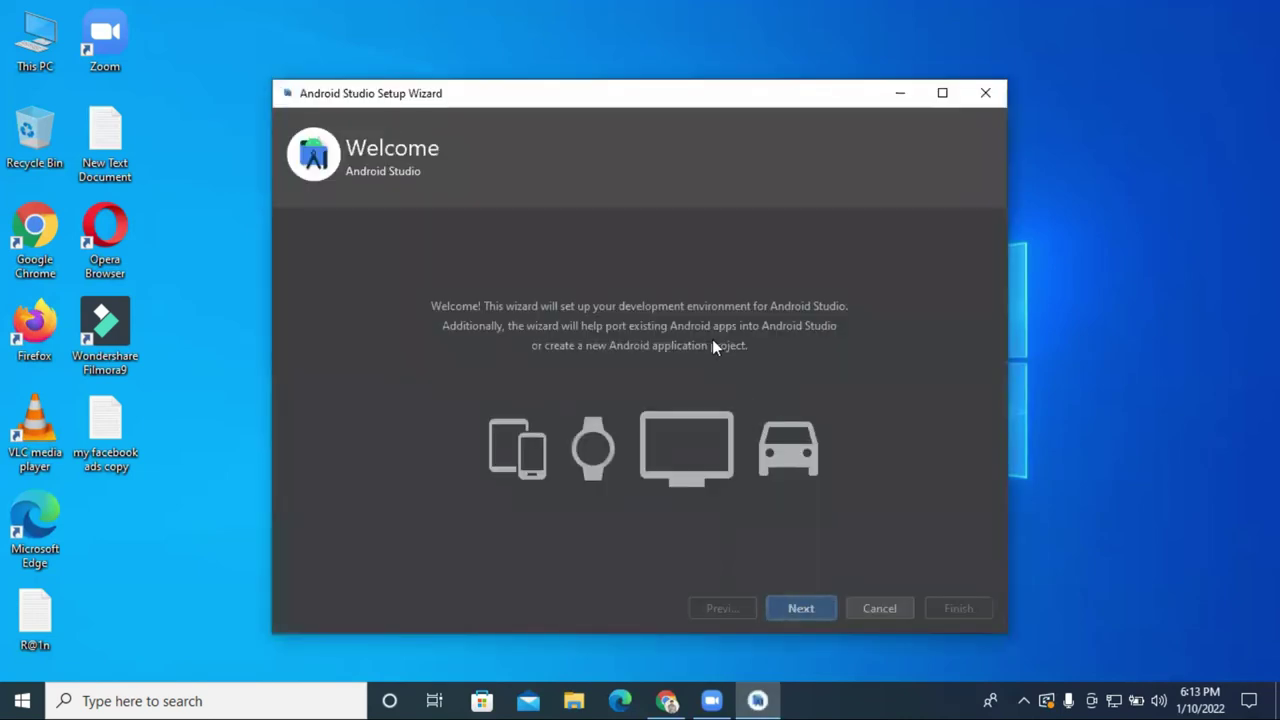
pyautogui.moveTo(629, 97); pyautogui.dragTo(628, 18)
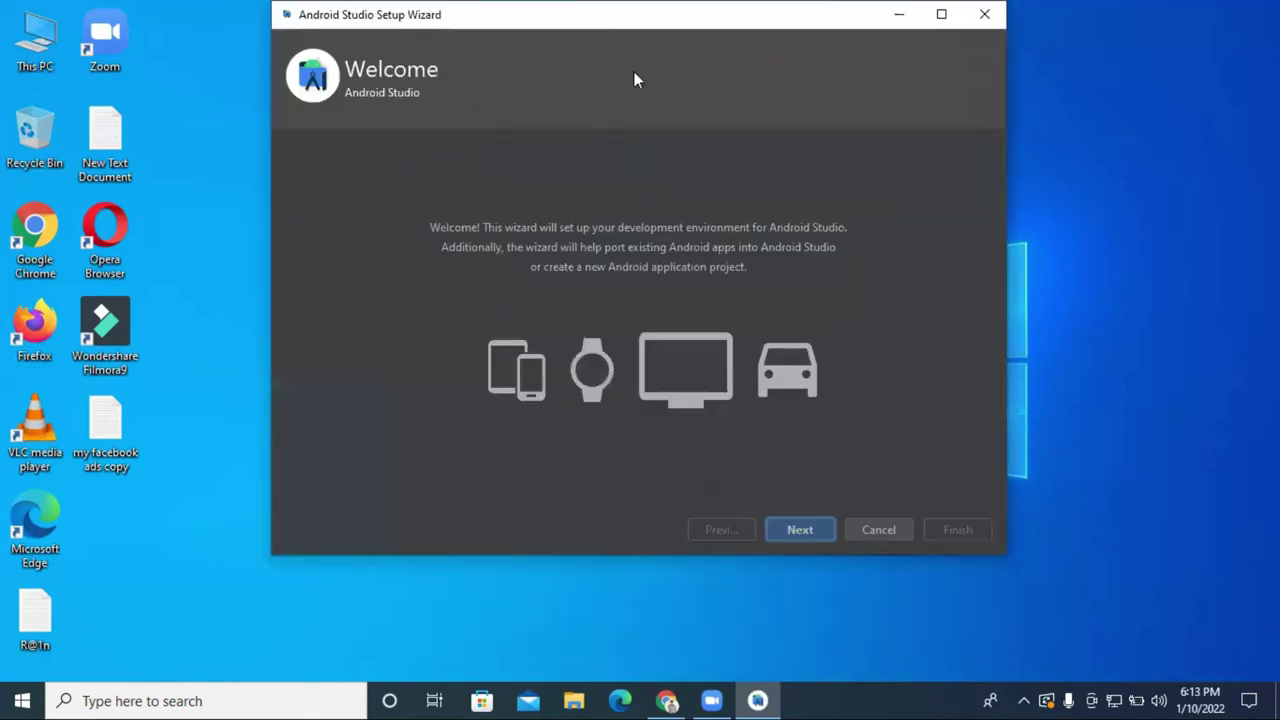
pyautogui.moveTo(764, 14); pyautogui.dragTo(748, 63)
pyautogui.click(925, 64)
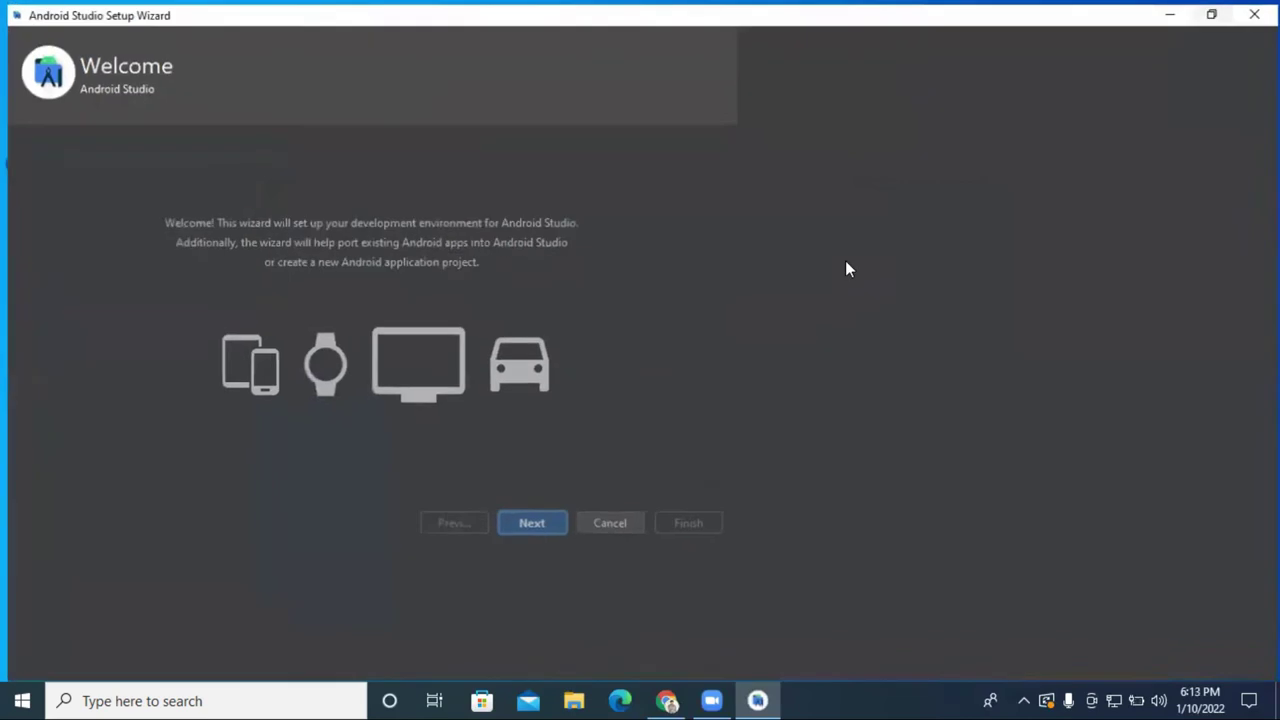
pyautogui.click(1213, 9)
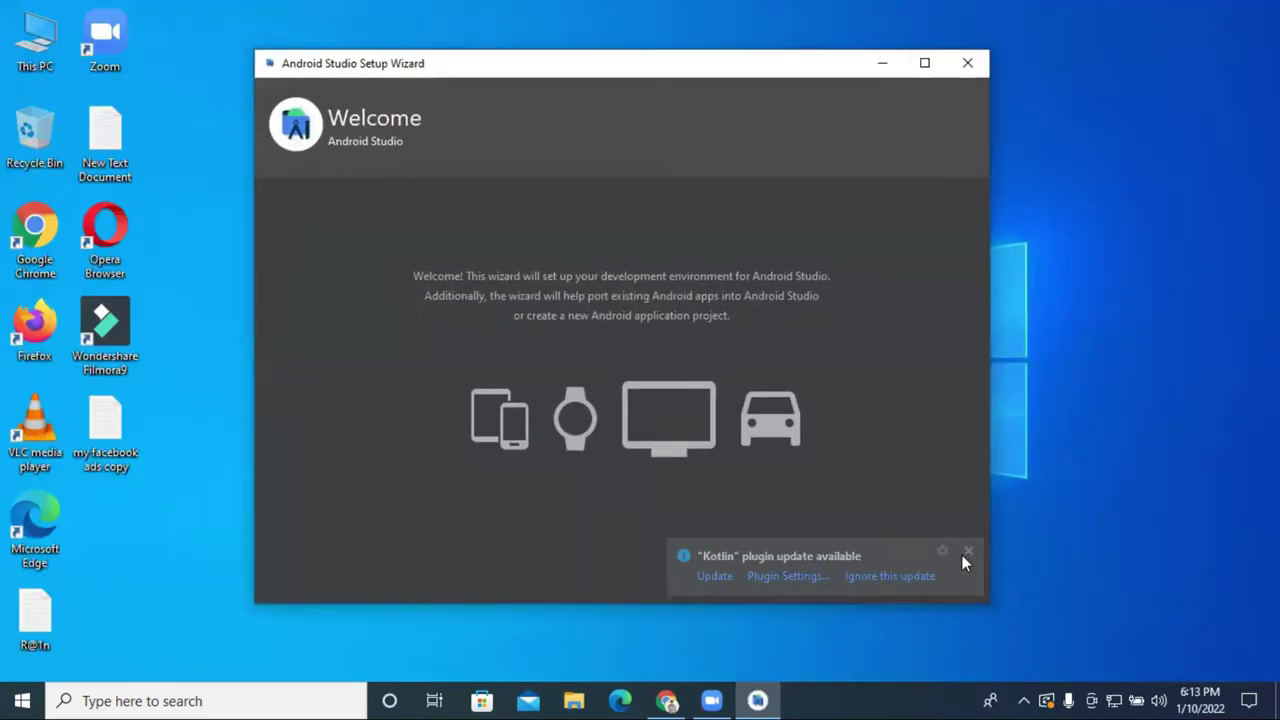
# Update the Kotlin plugin from the update notification in the Setup Wizard.
pyautogui.click(715, 578)
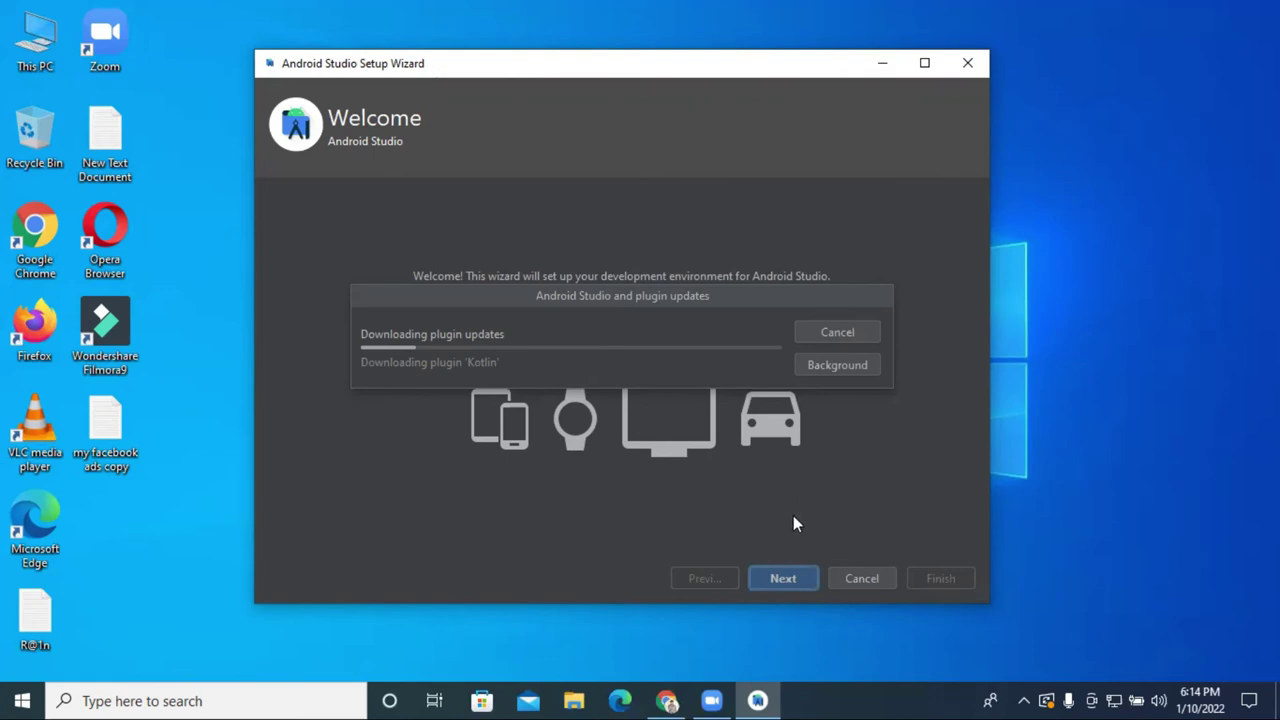
pyautogui.moveTo(614, 298); pyautogui.dragTo(611, 318)
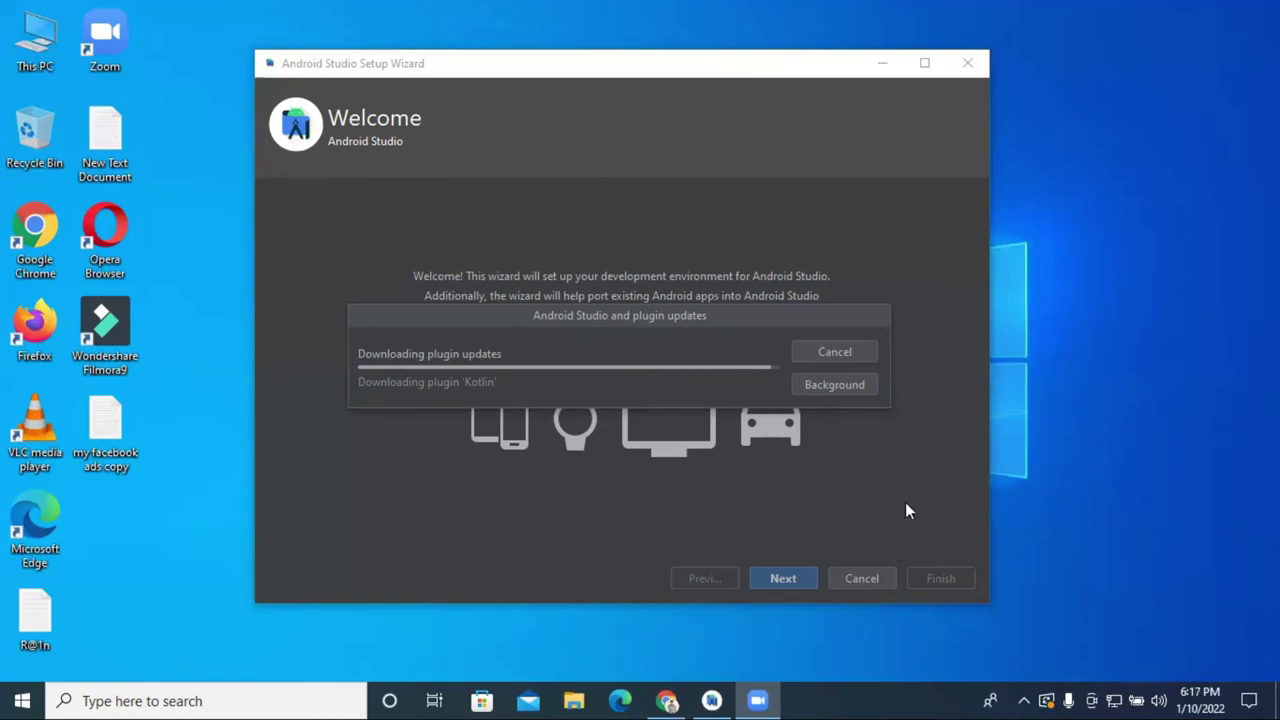
pyautogui.press('Return')
pyautogui.rightClick(567, 278)
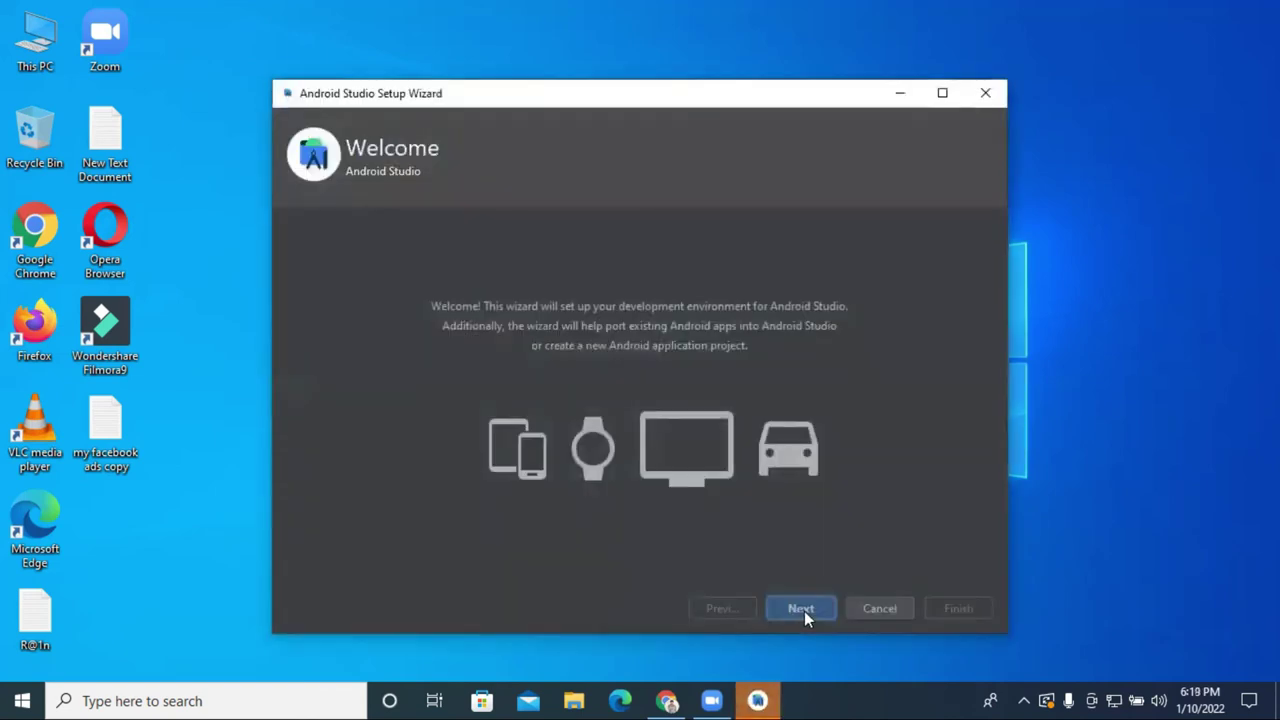
# Choose the Standard setup with the Darcula theme, Android SDK, API 32 and Intel HAXM components, and start their download.
pyautogui.click(804, 611)
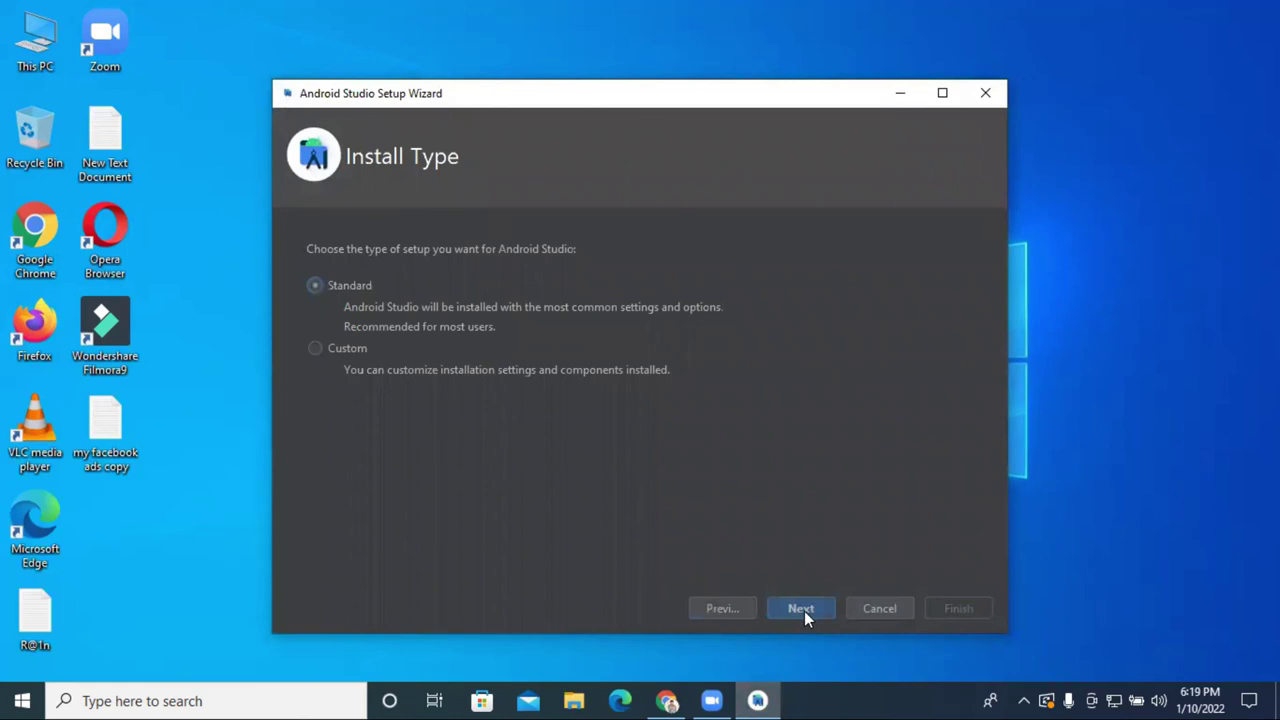
pyautogui.click(804, 611)
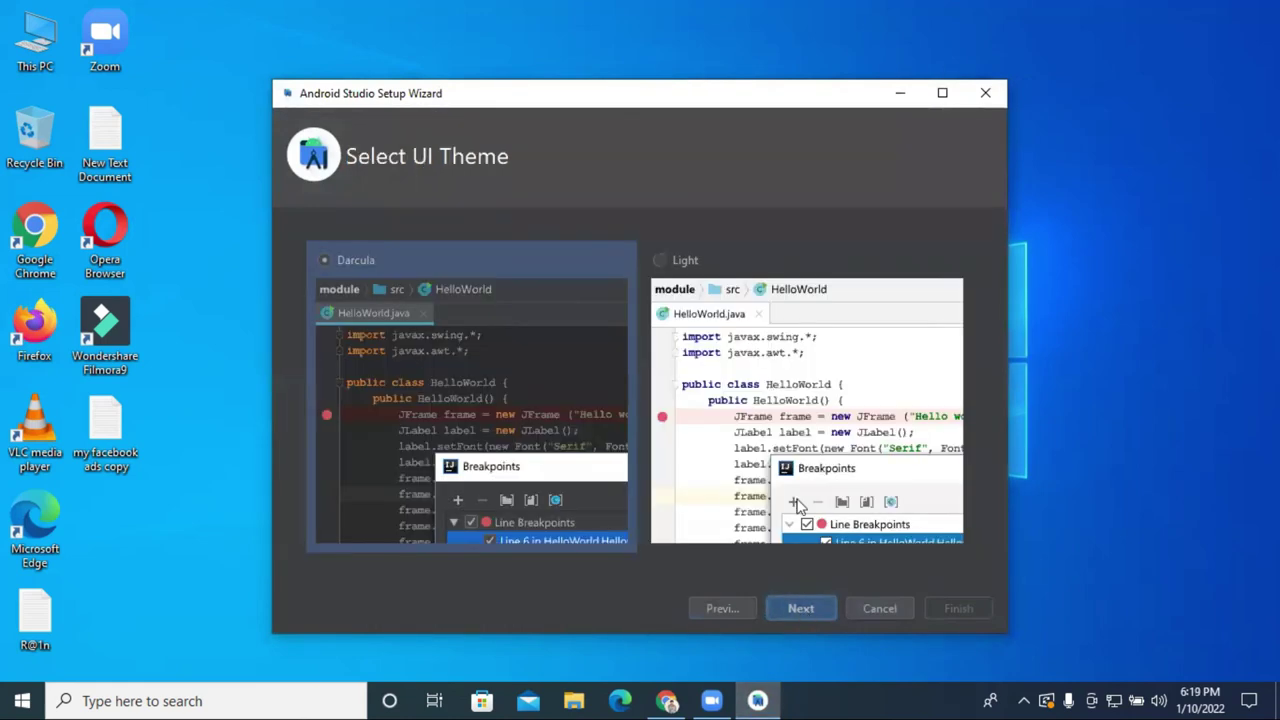
pyautogui.click(800, 608)
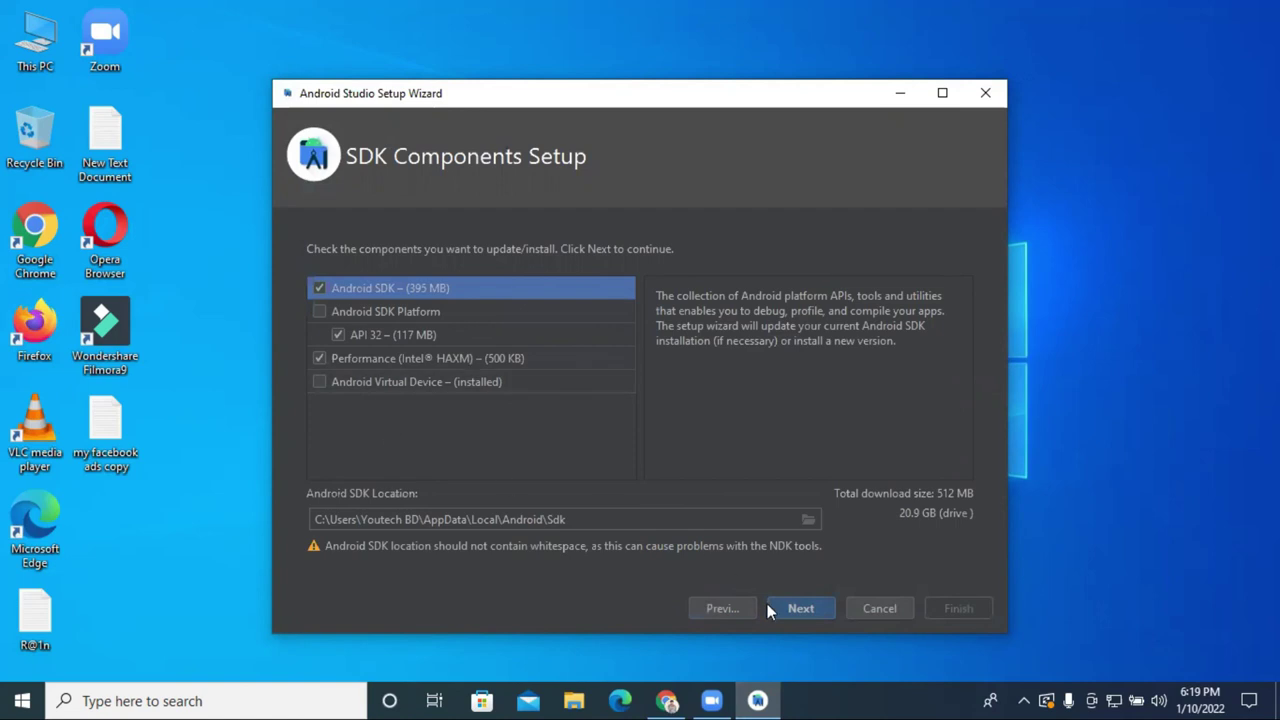
pyautogui.click(798, 607)
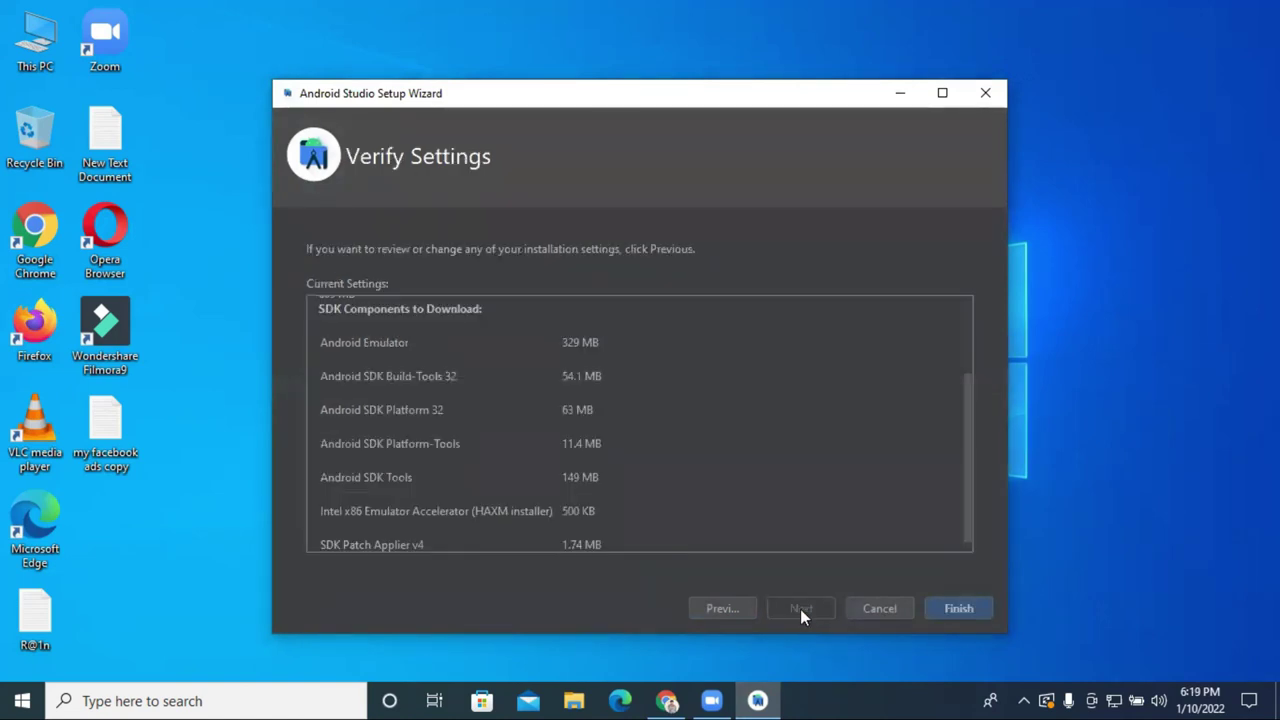
pyautogui.click(957, 608)
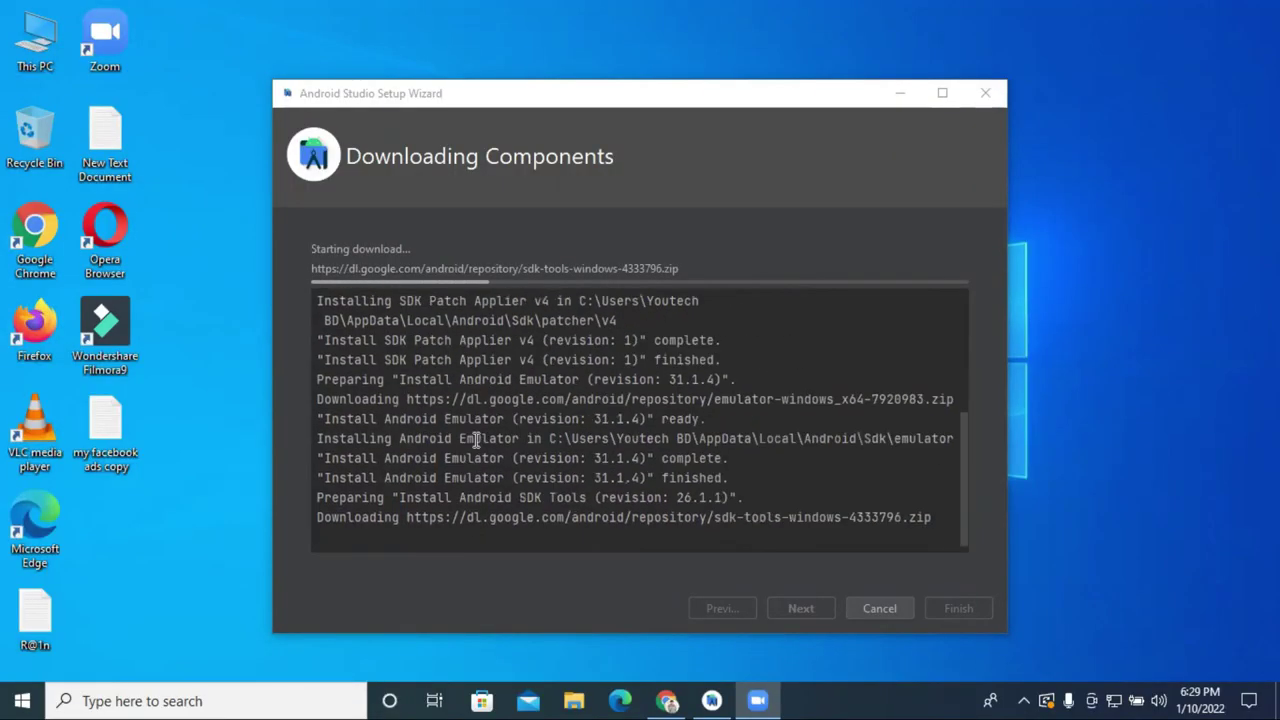
# Review the component download log, finish the Setup Wizard and maximize the Android Studio welcome window.
pyautogui.scroll(4, 666, 445)
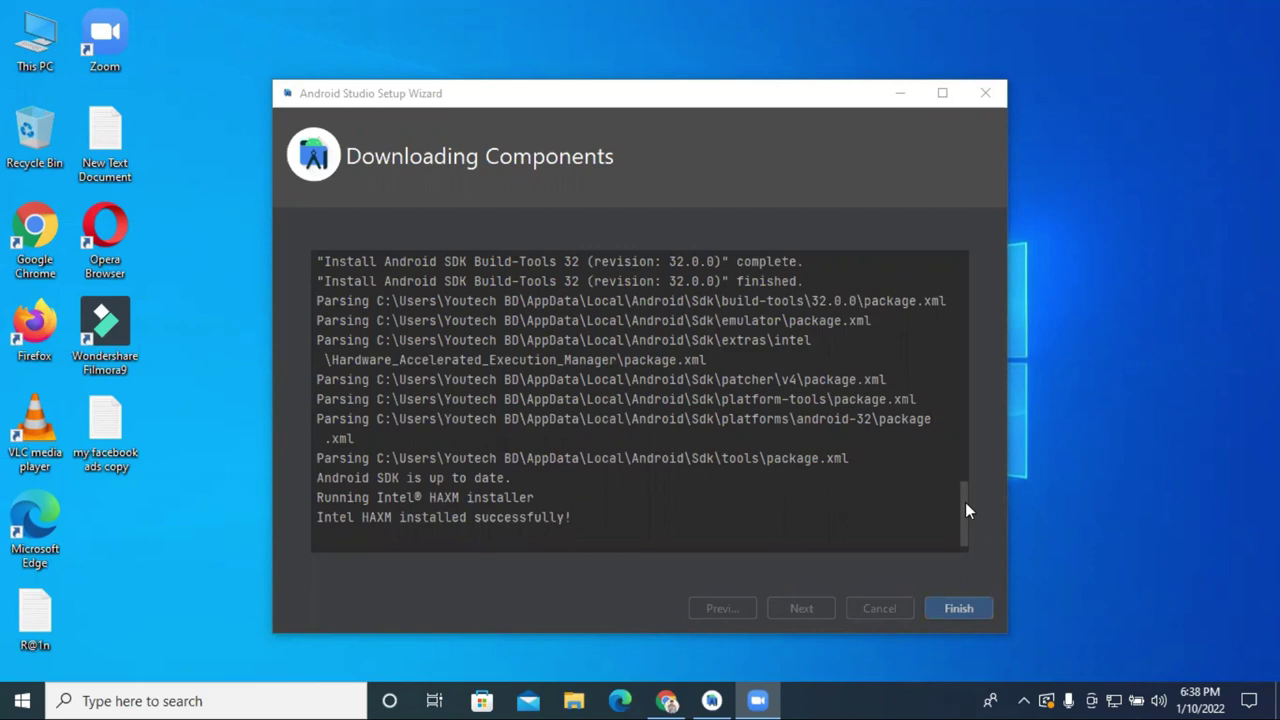
pyautogui.click(952, 609)
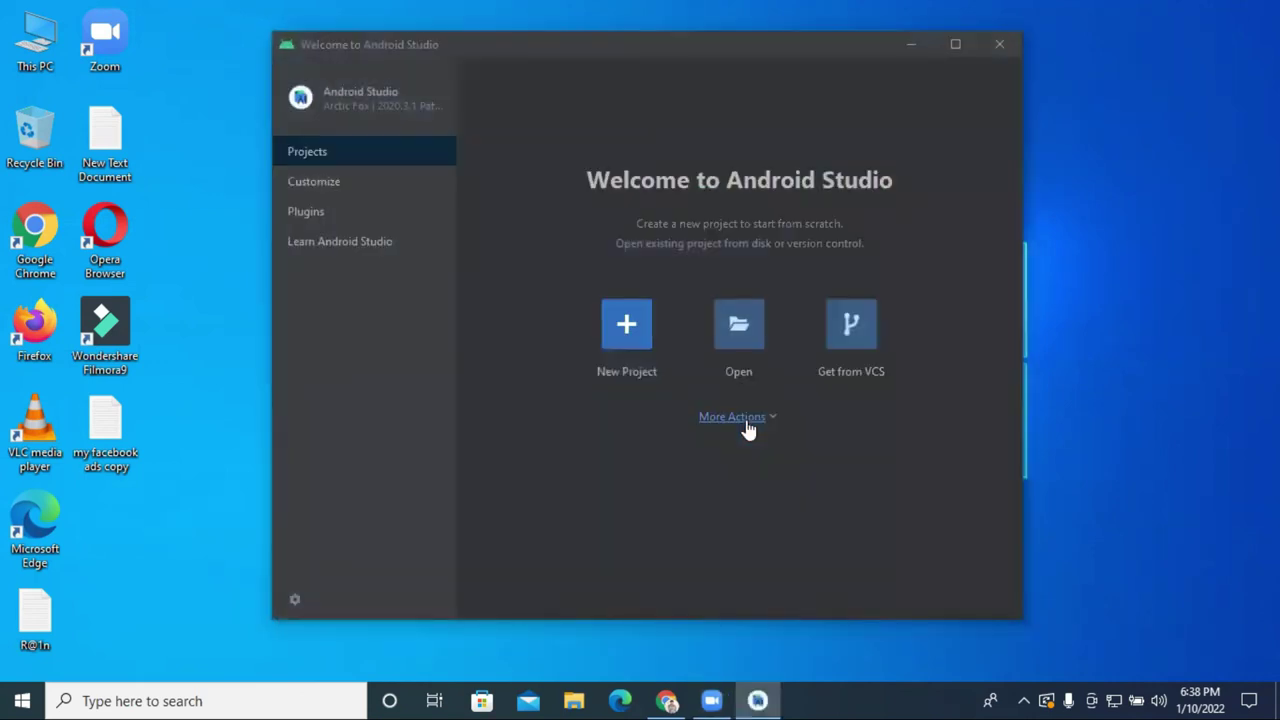
pyautogui.click(956, 44)
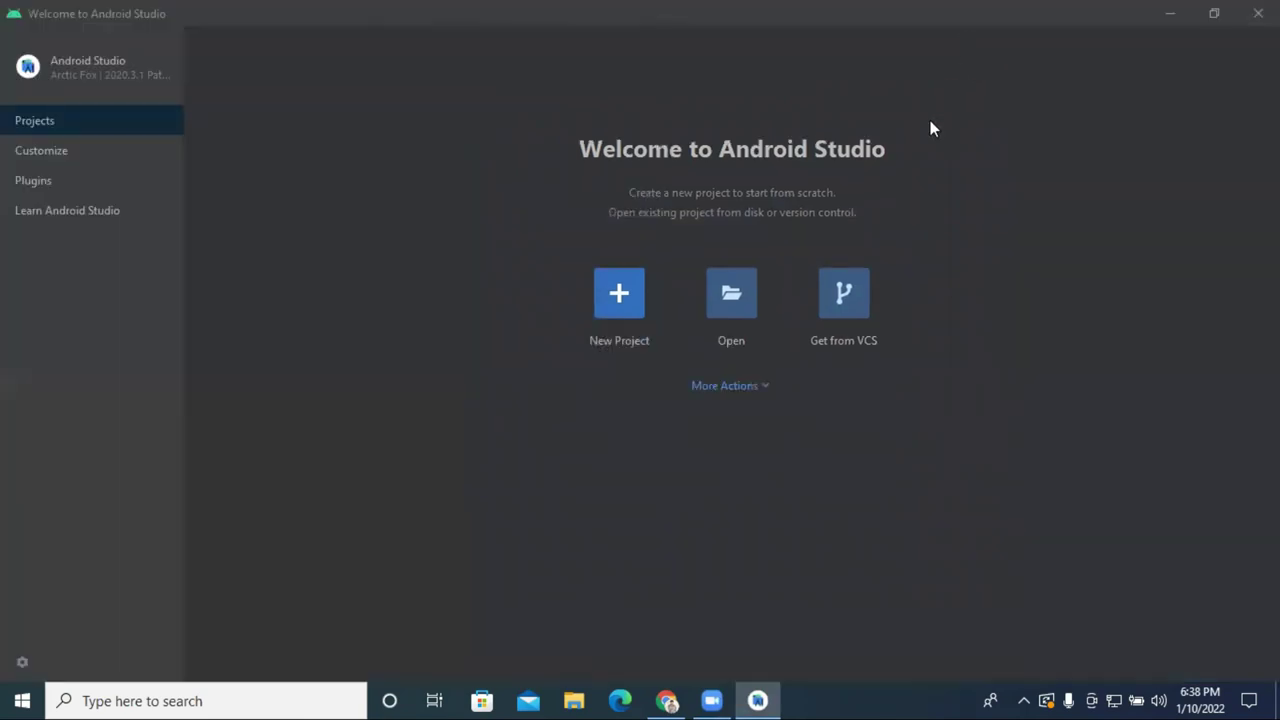